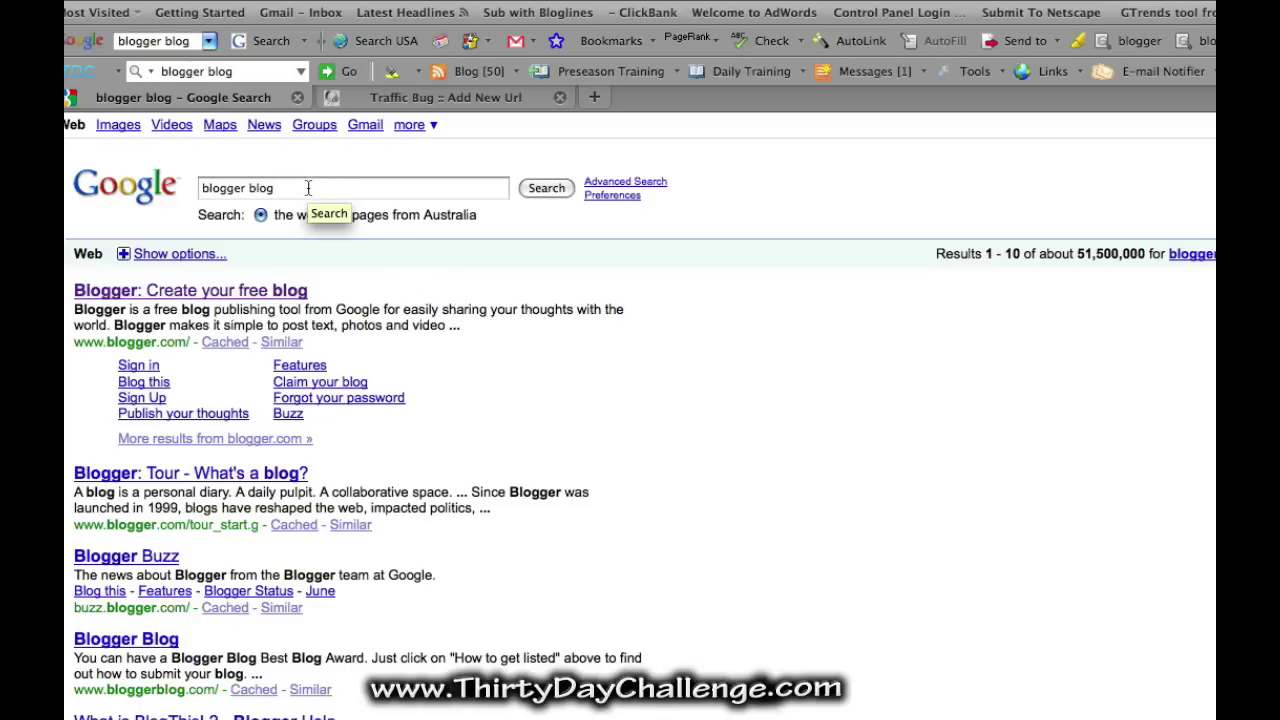
Step: Open the Blogger site from the search results and review the Google account creation form for a new blog
left_click(228, 293)
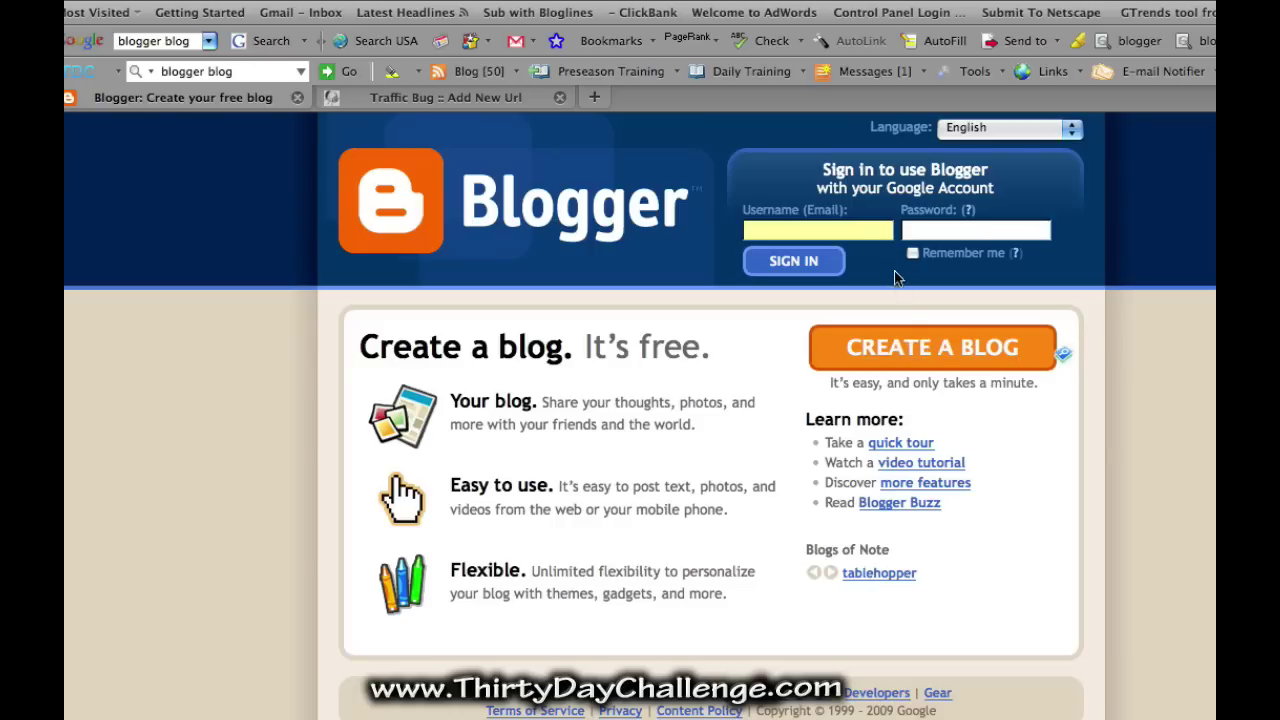
left_click(934, 359)
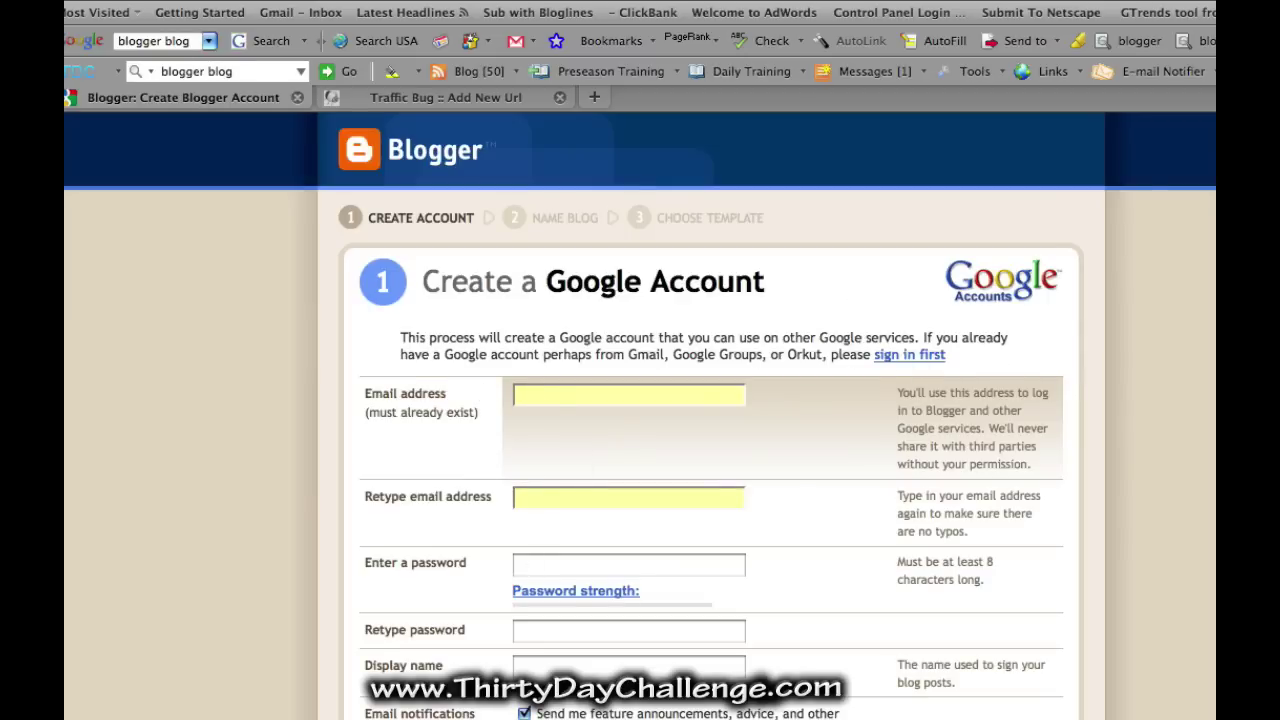
scroll(640, 400, "down", 2)
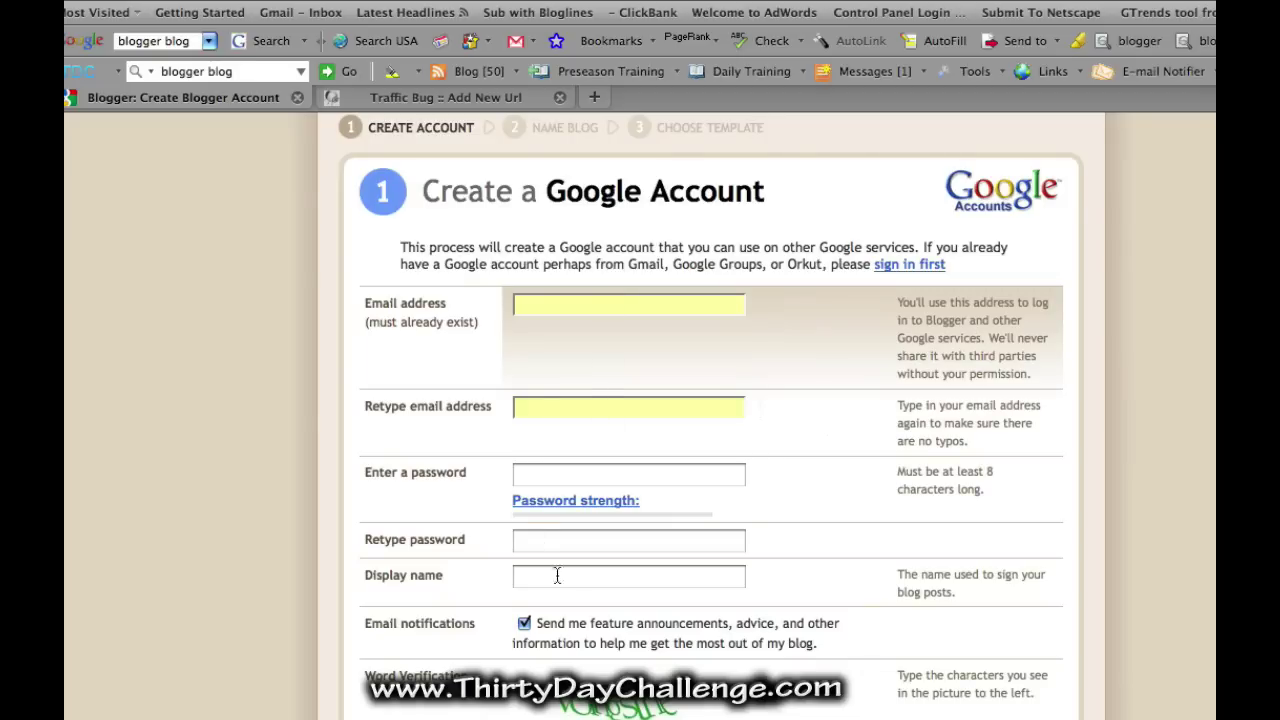
scroll(700, 400, "down", 4)
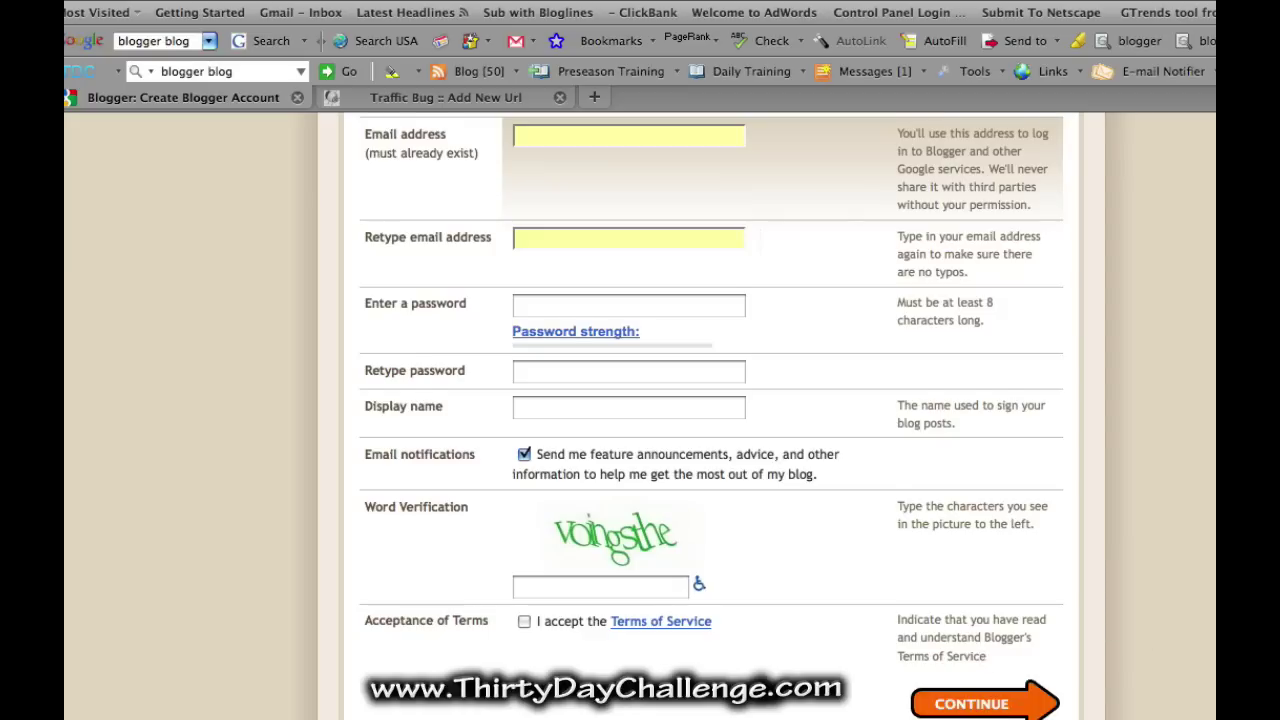
scroll(700, 400, "up", 4)
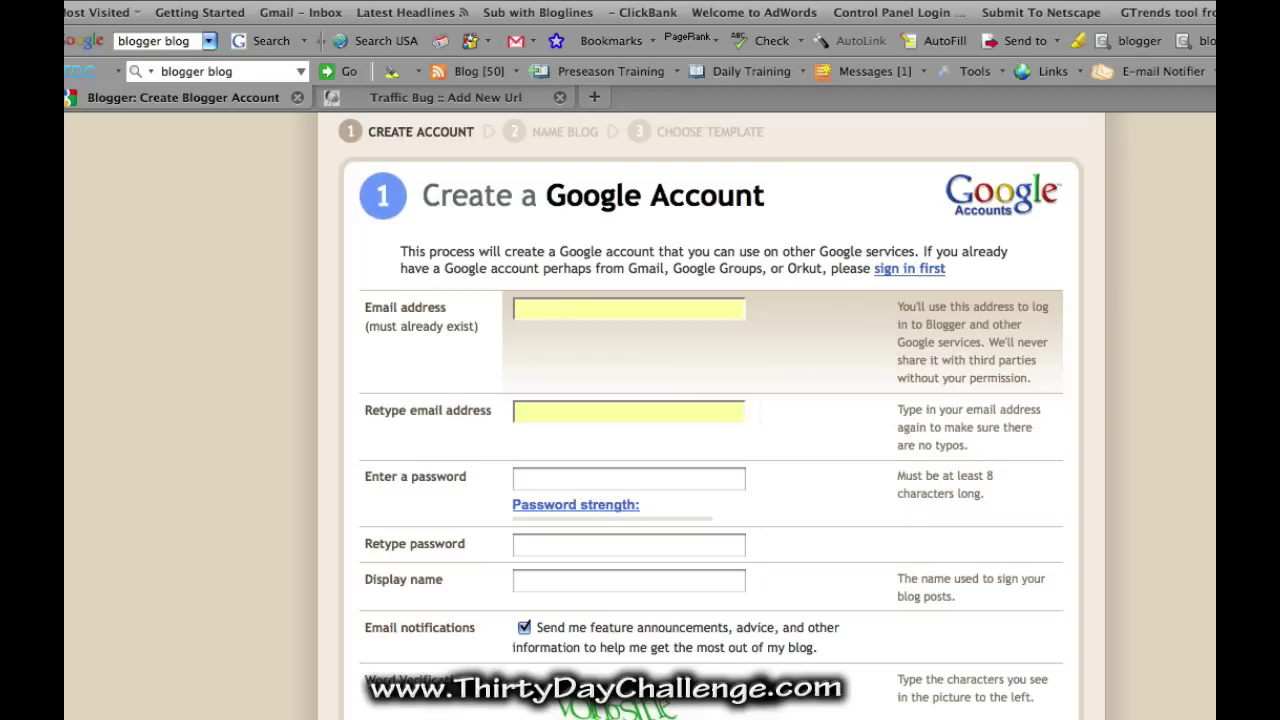
scroll(583, 245, "up", 2)
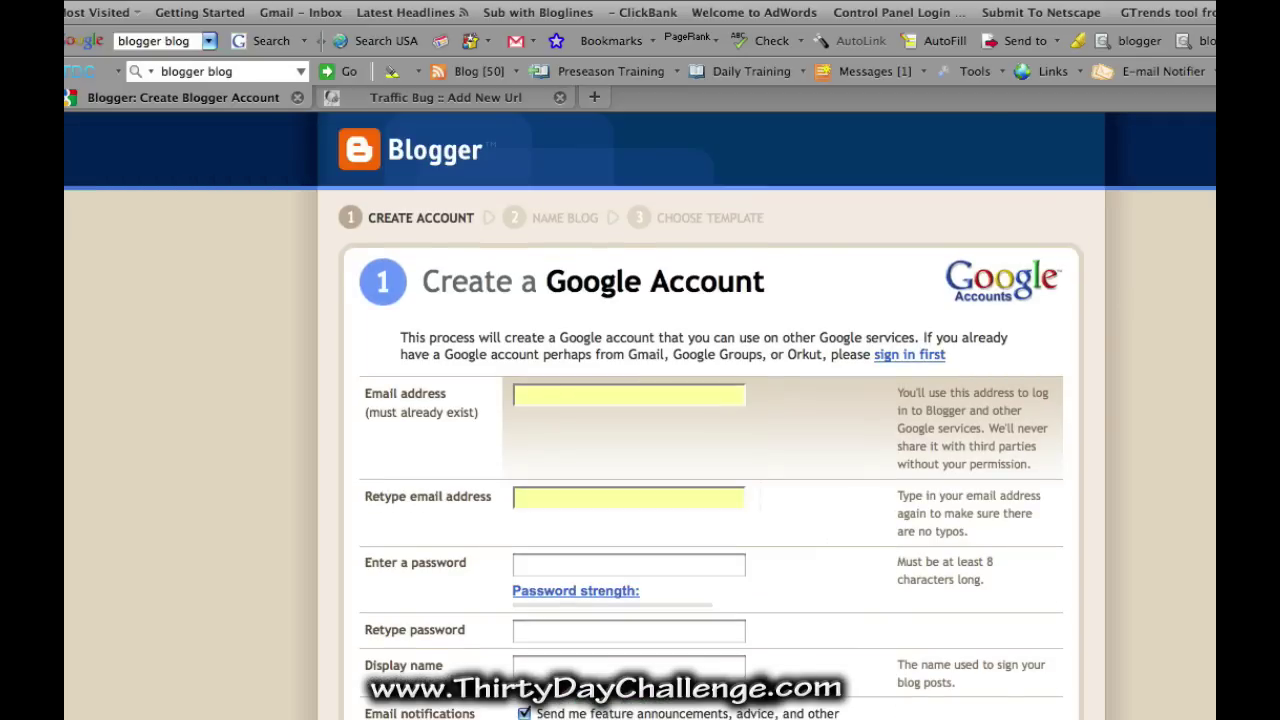
key("super+bracketleft")
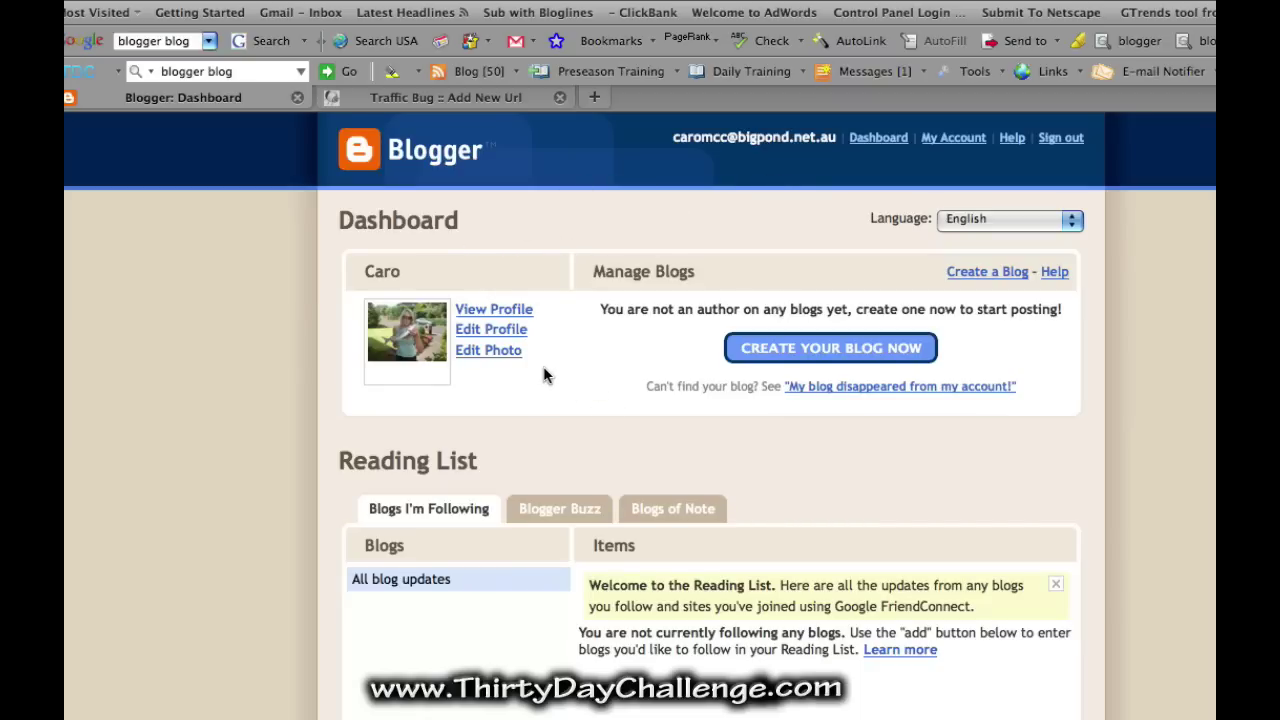
Step: View the account's public user profile and return to the dashboard
left_click(499, 332)
left_click(492, 312)
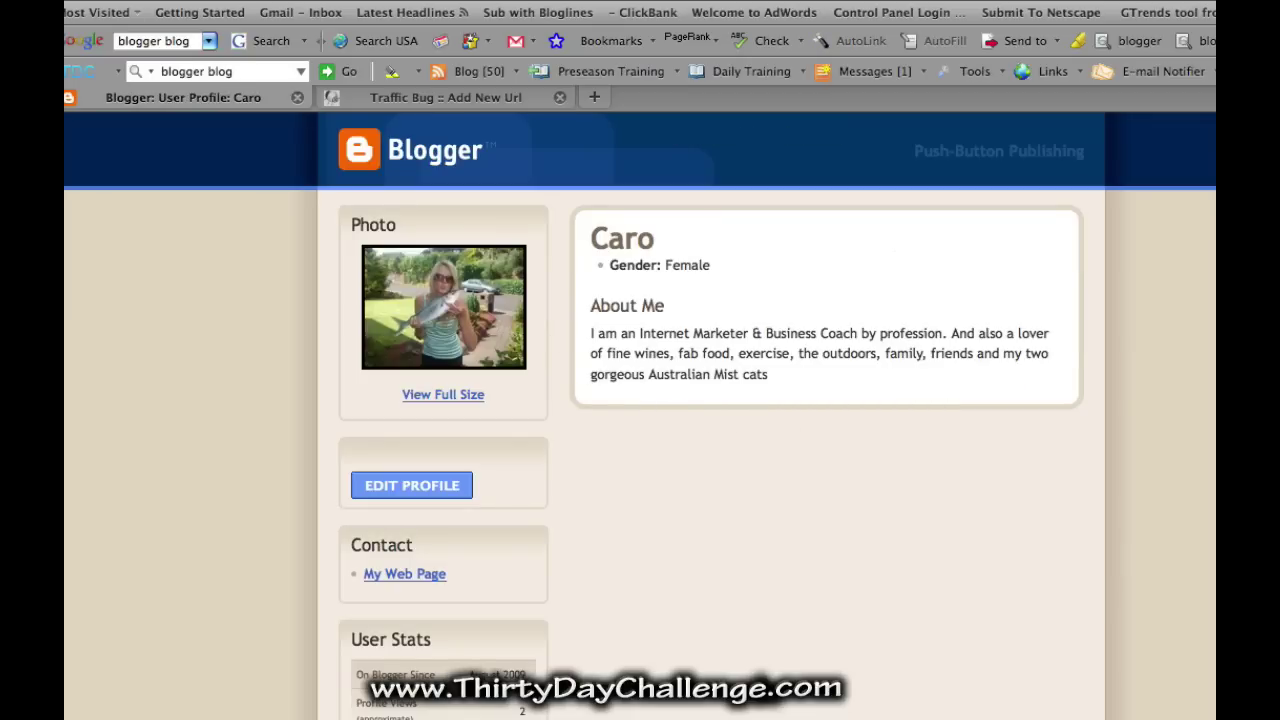
key("super+bracketleft")
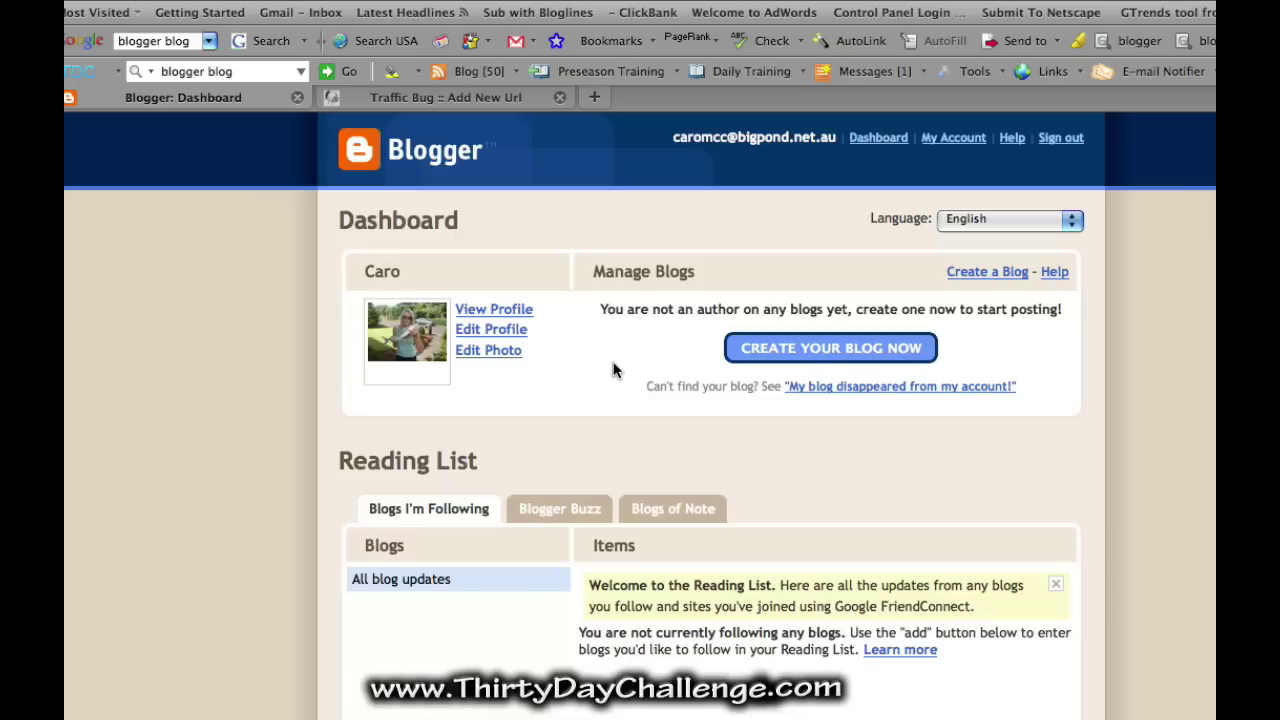
Step: Create a blog titled "Australian Mist Cat" with the address australianmistcat.blogspot.com, checking the address's availability before continuing
left_click(752, 357)
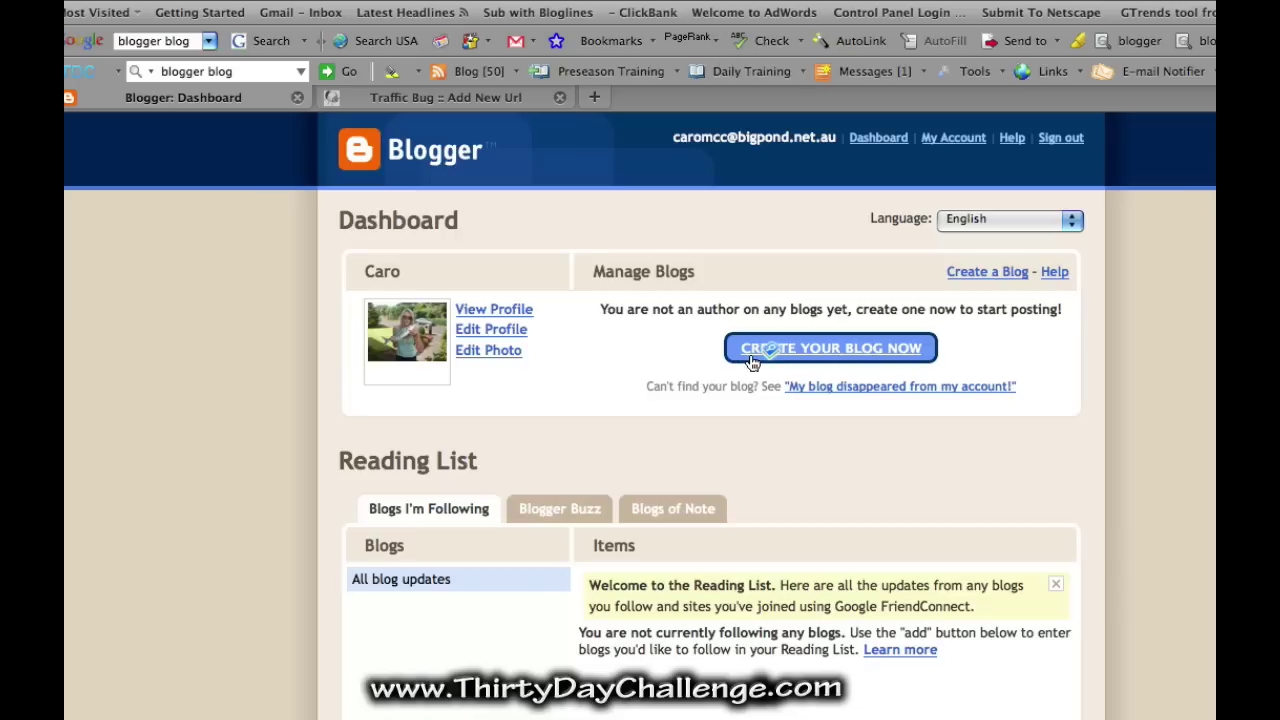
left_click(857, 355)
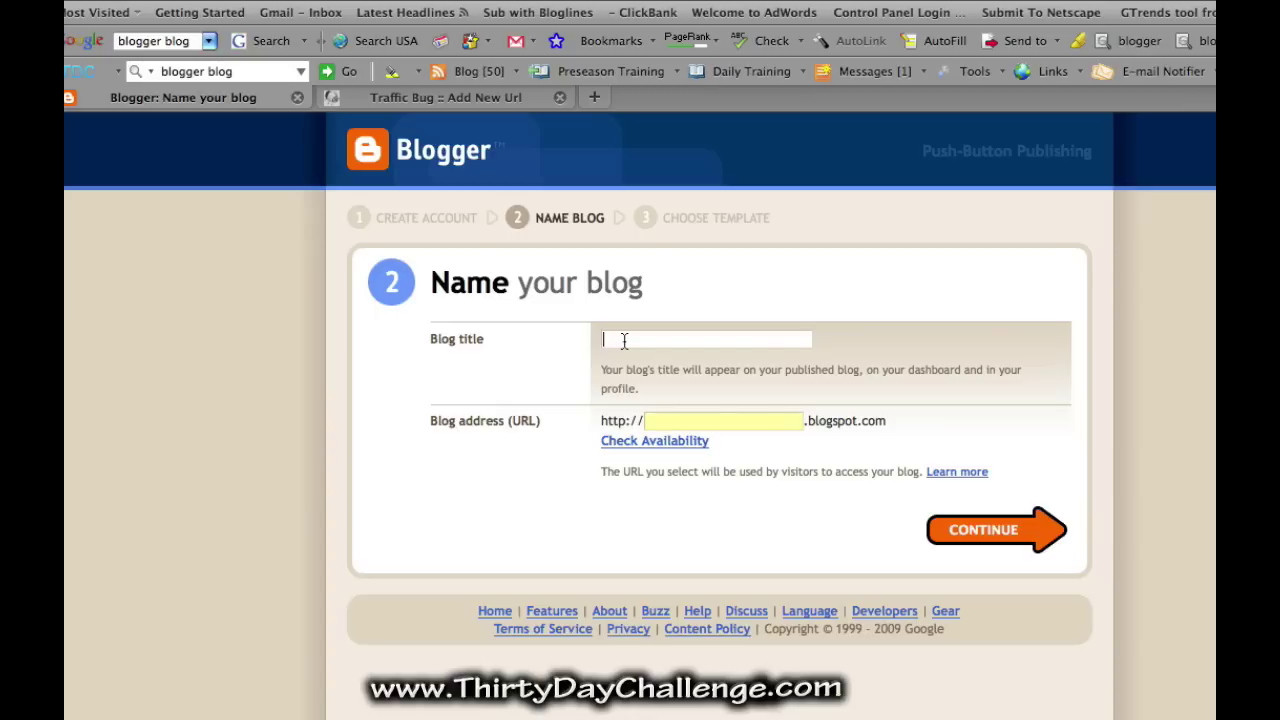
type("Australian Mist Cat")
left_click(697, 425)
type("australianmistcat")
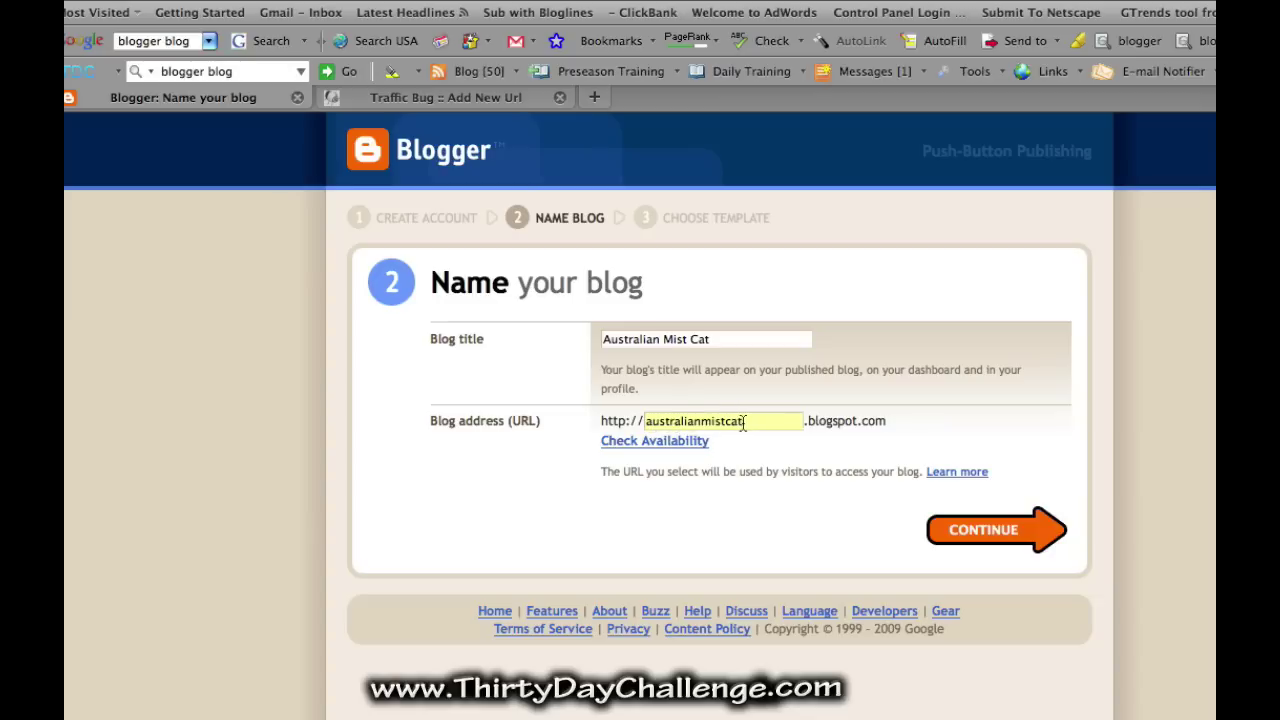
left_click(672, 443)
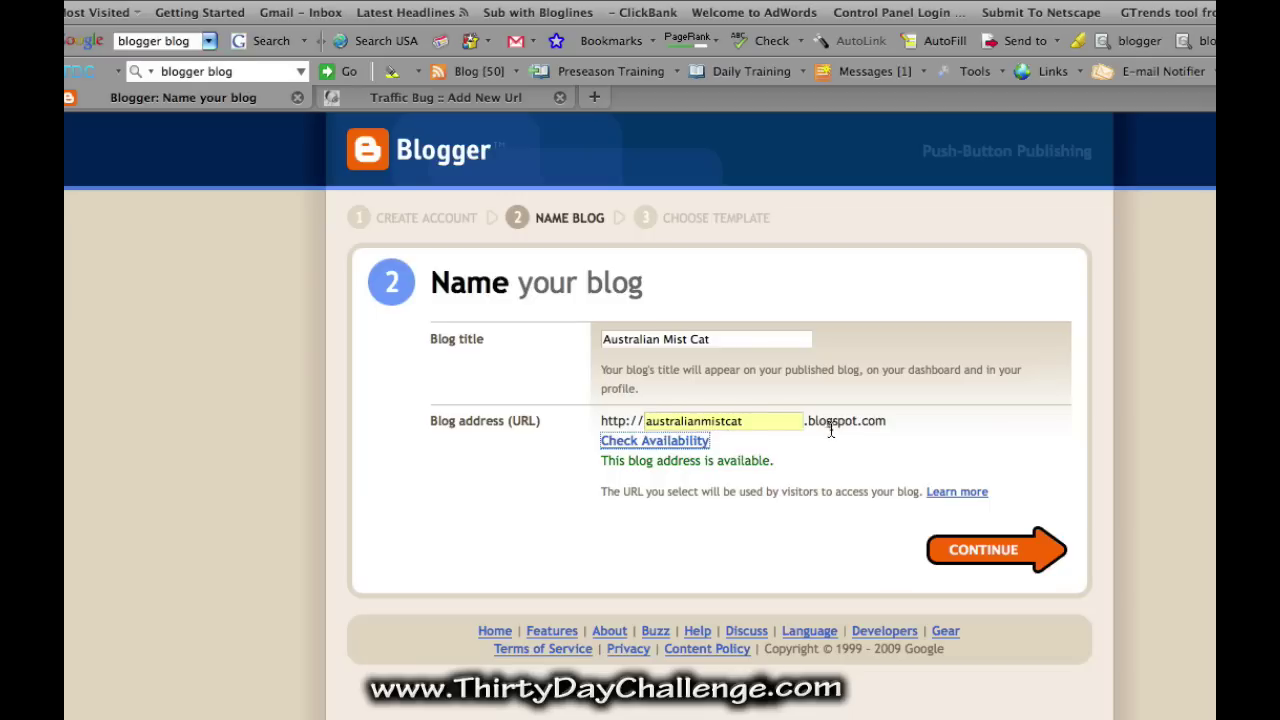
left_click(960, 558)
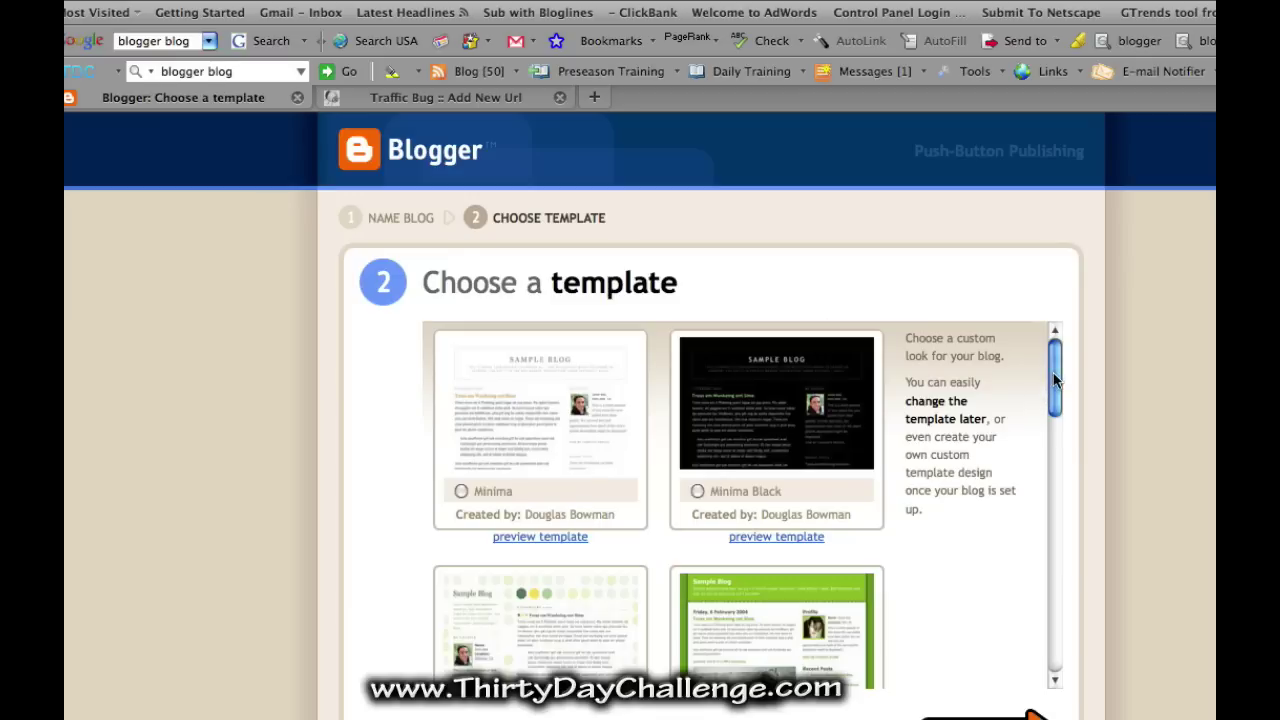
Step: Choose the Rounders 3 template for the blog and start blogging with a new post
left_click_drag(1055, 378, 1036, 580)
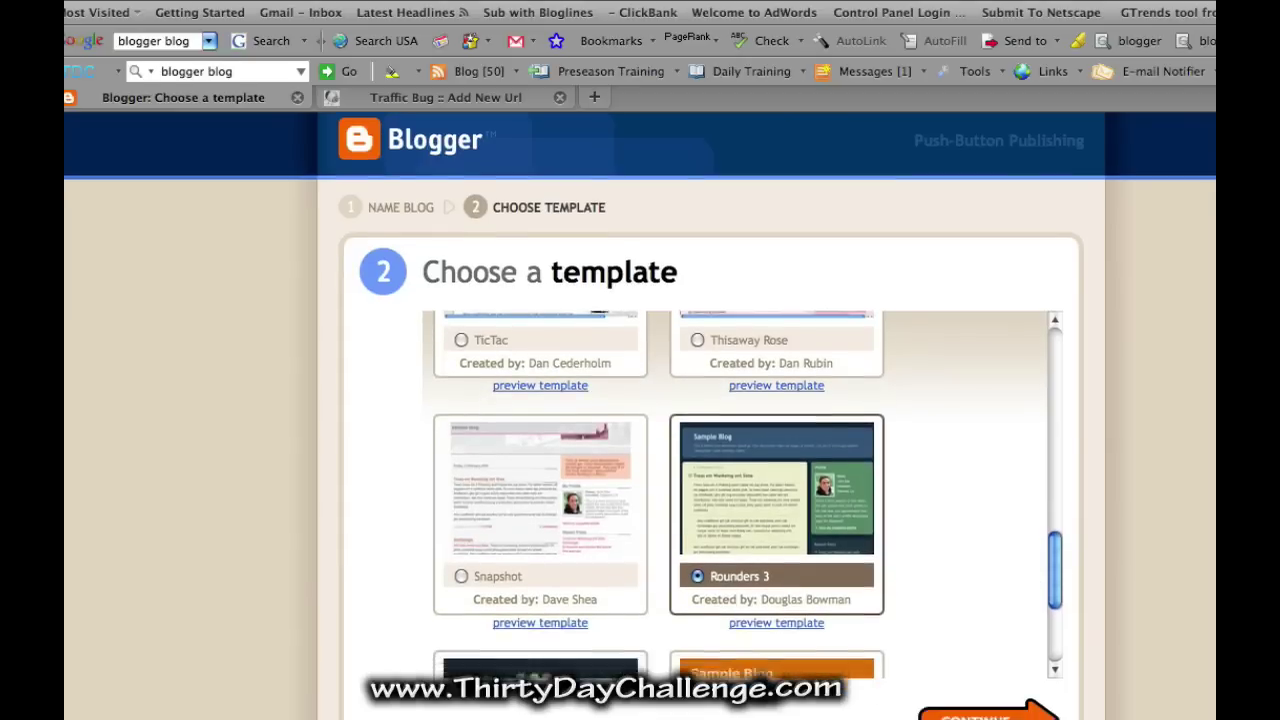
scroll(930, 650, "down", 2)
left_click(980, 645)
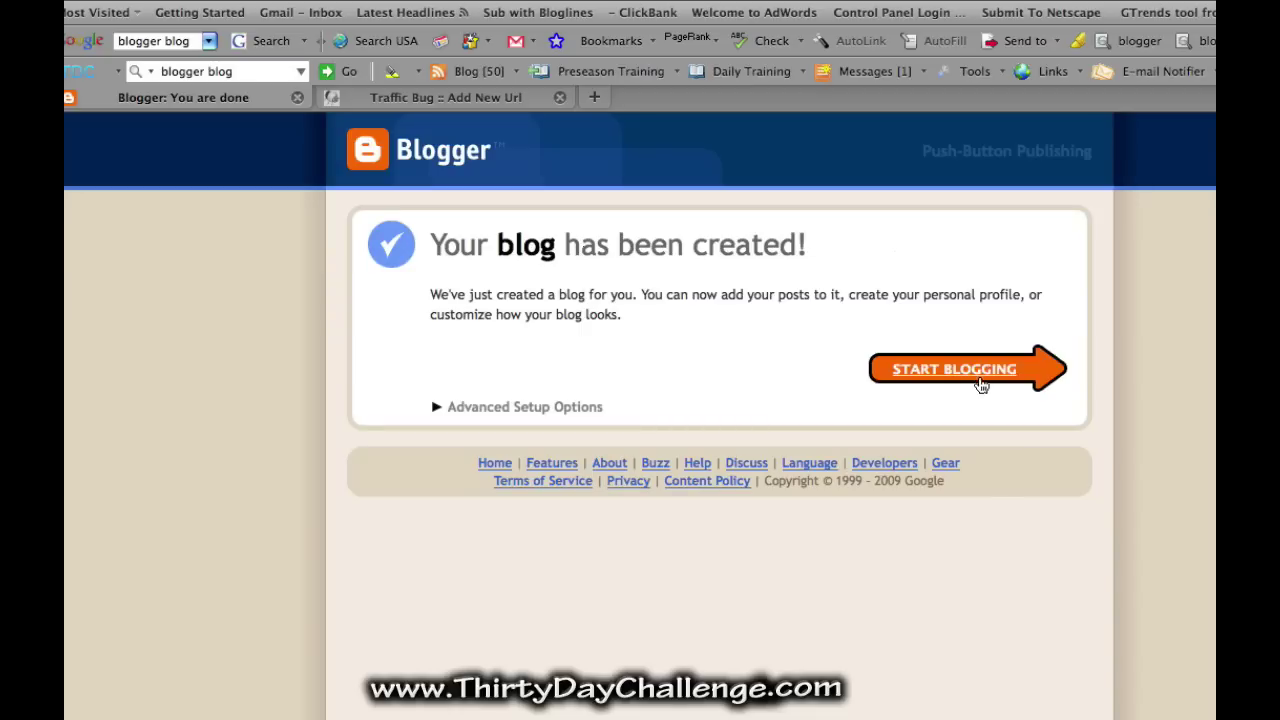
left_click(978, 373)
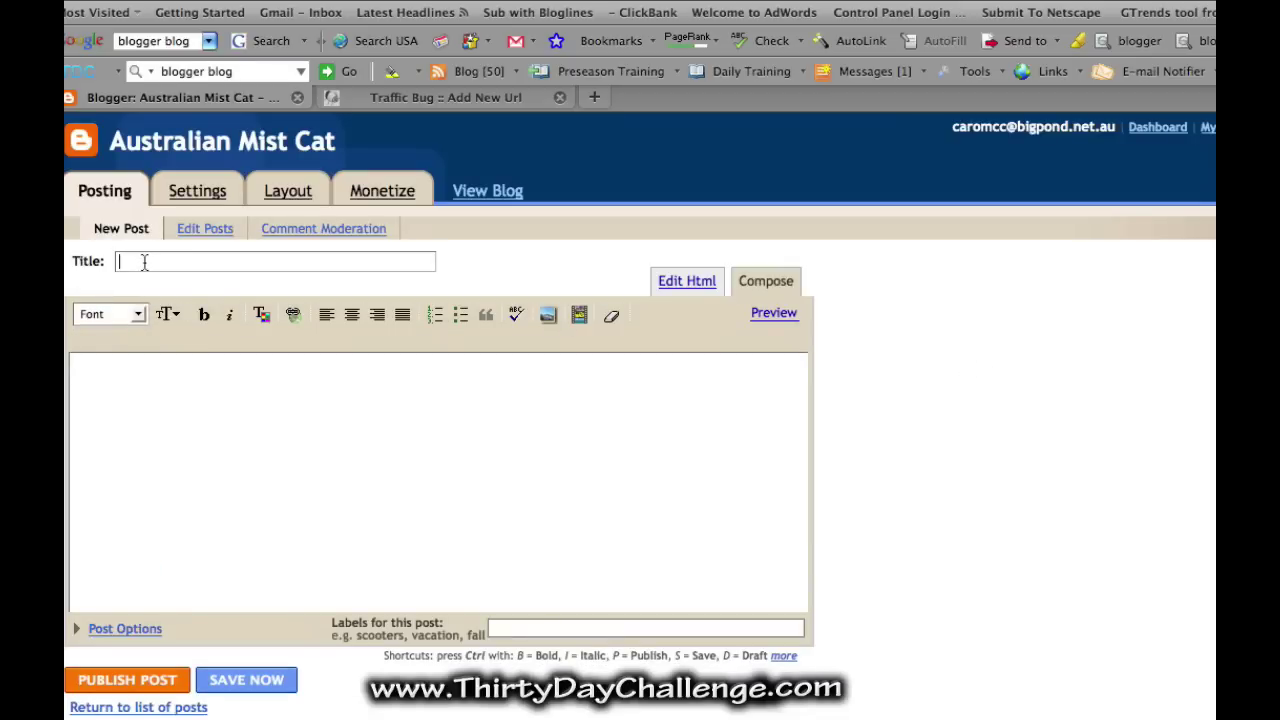
Step: Title the new post "Australian Mist Cat – What You May Like To Know About Them"
type("Austr")
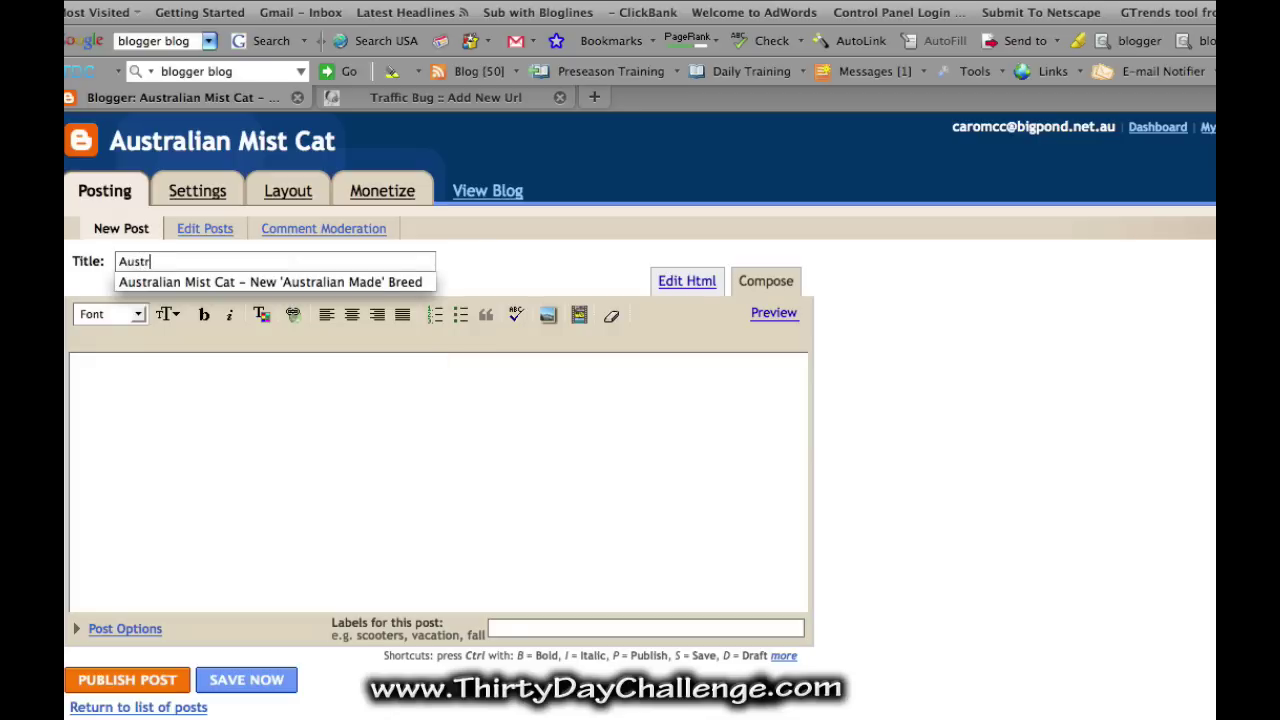
type("alian")
left_click(154, 272)
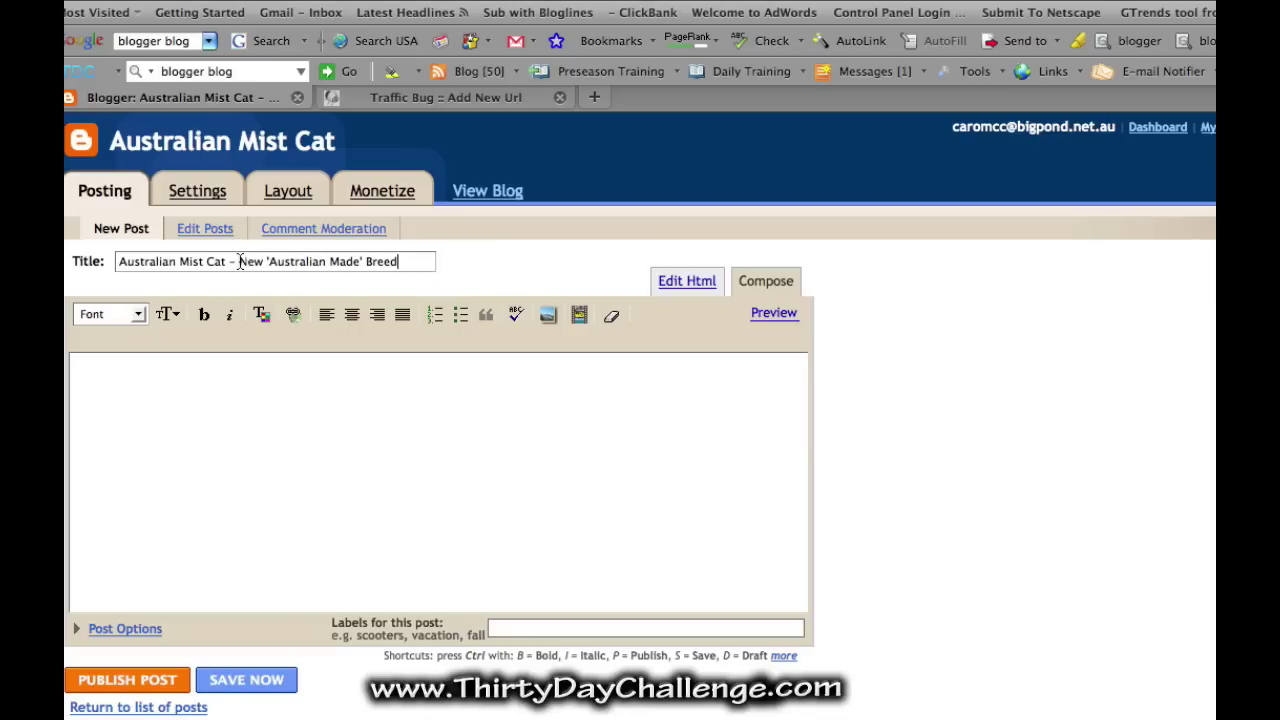
left_click_drag(240, 261, 406, 262)
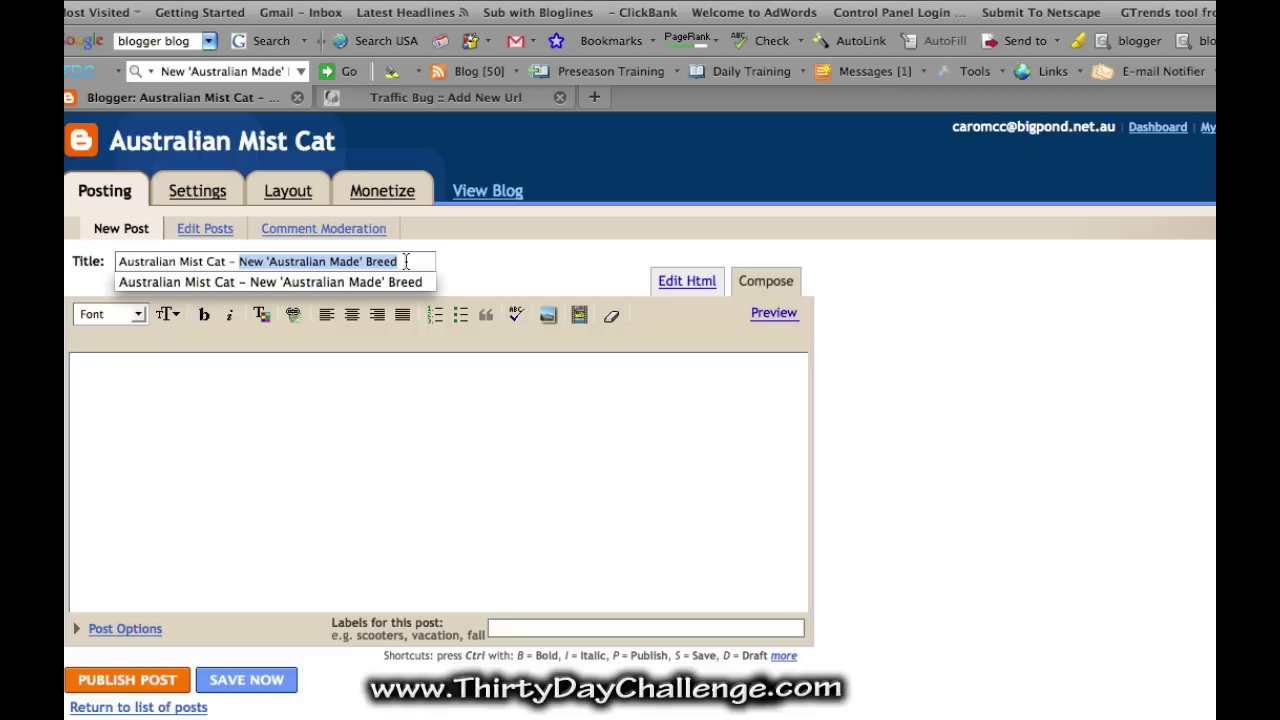
type("What You May Like To Know About Them")
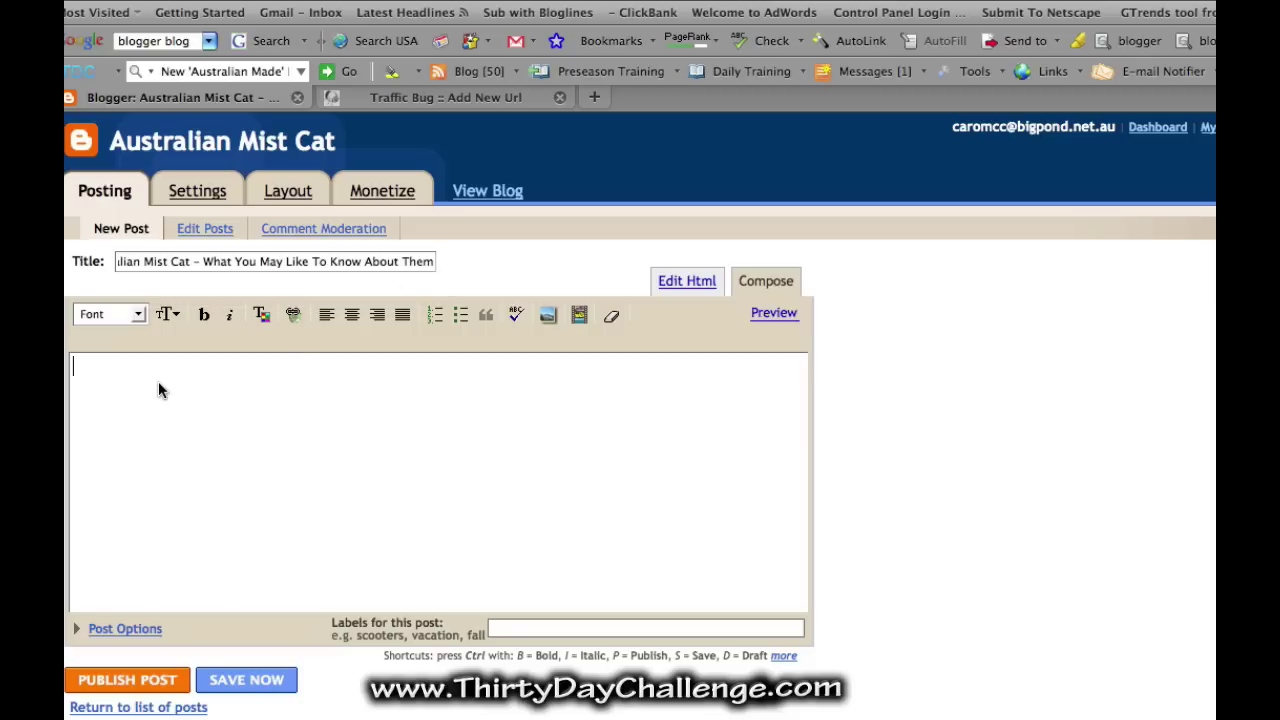
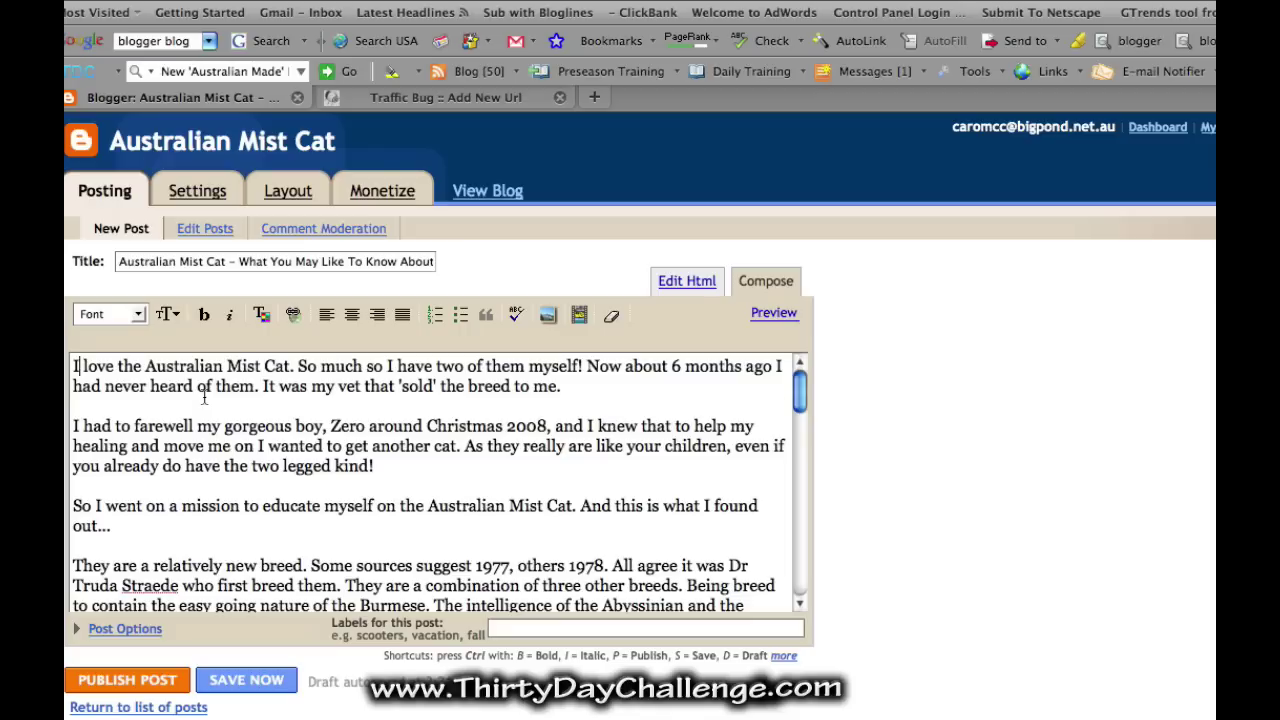
Step: Make "Australian Mist Cat" bold in the post's opening sentence and italic in the sentence beginning "So I went on a mission"
mouse_move(800, 395)
left_mouse_down()
mouse_move(790, 650)
mouse_move(796, 410)
mouse_move(785, 383)
left_mouse_up()
left_click_drag(289, 370, 148, 366)
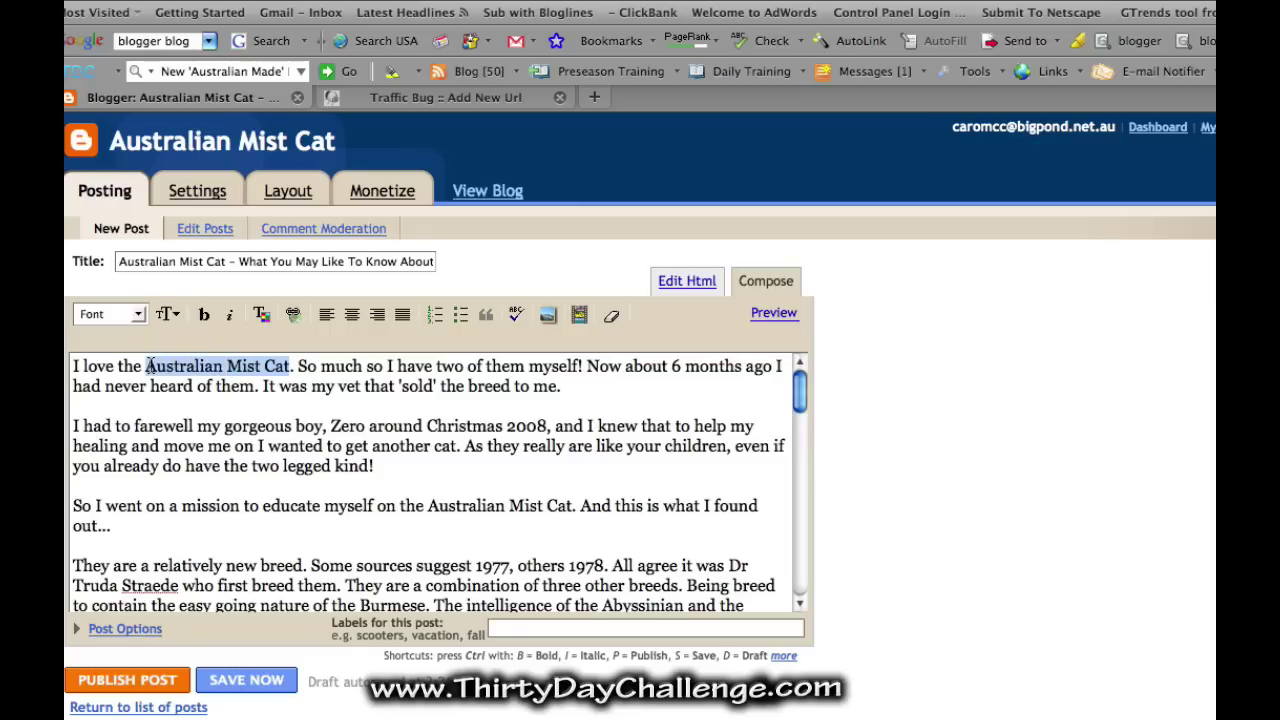
left_click(205, 316)
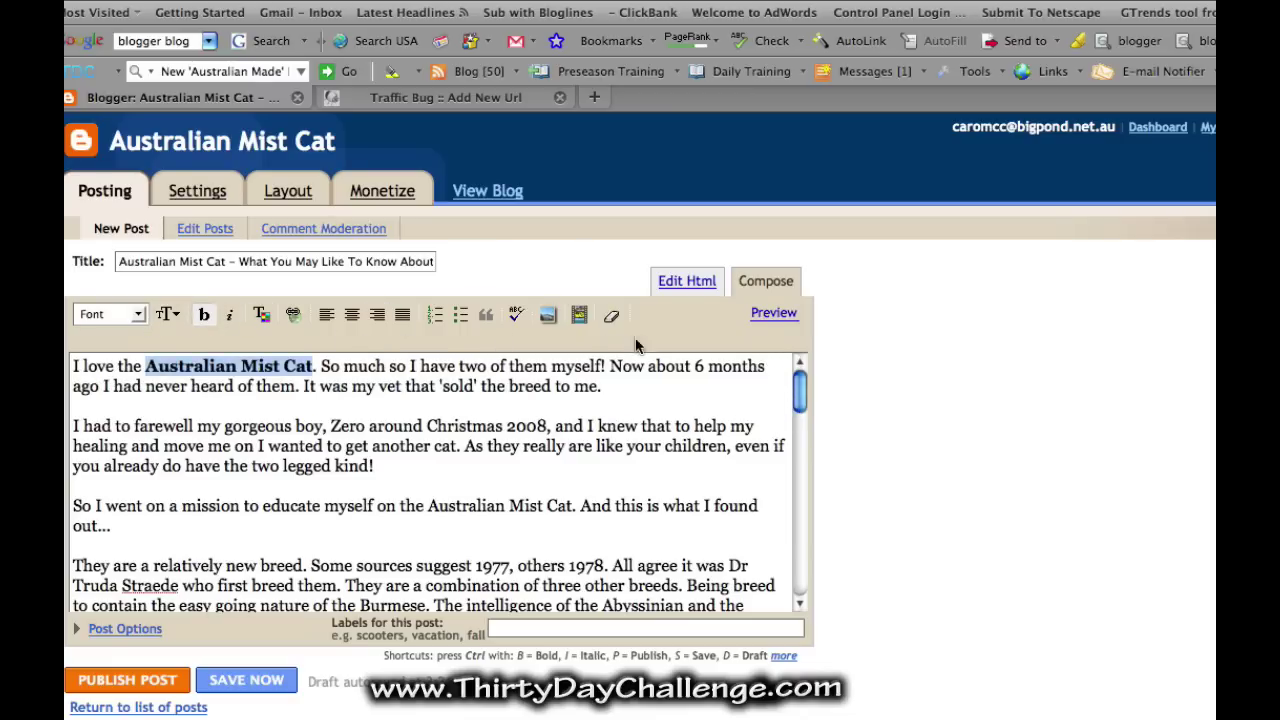
mouse_move(800, 393)
left_mouse_down()
mouse_move(798, 414)
mouse_move(797, 403)
left_mouse_up()
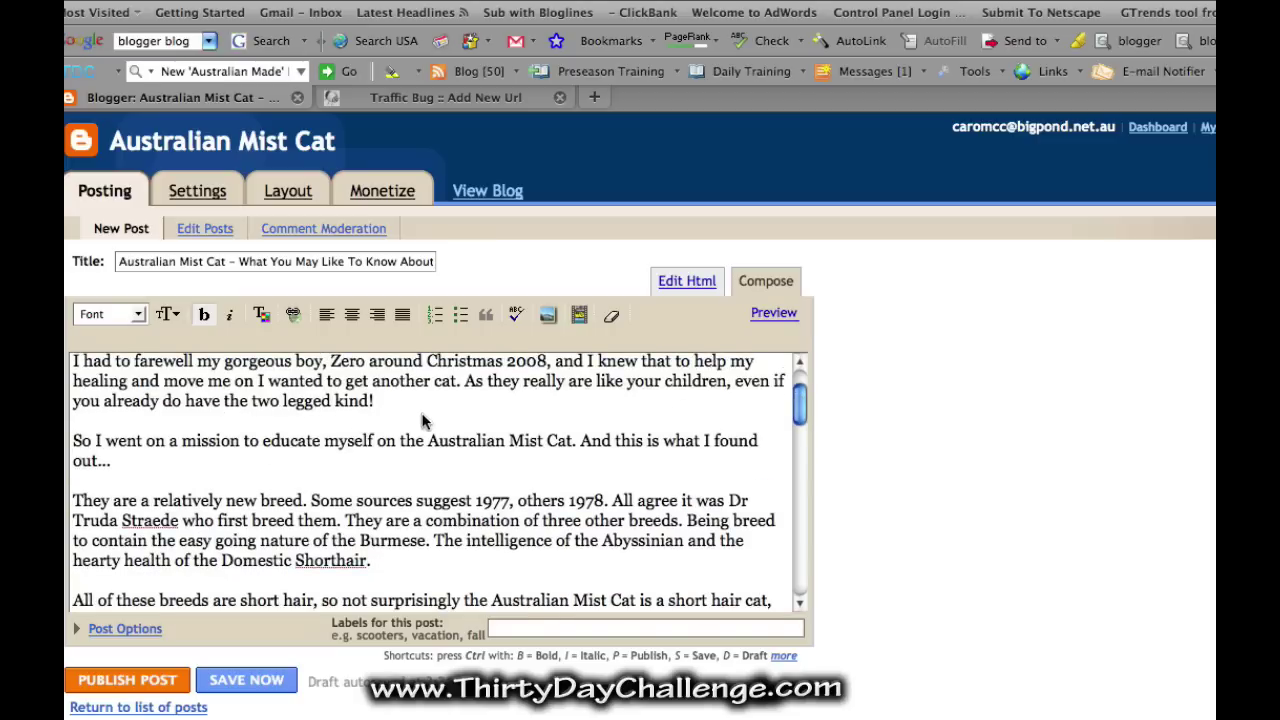
left_click_drag(428, 441, 575, 441)
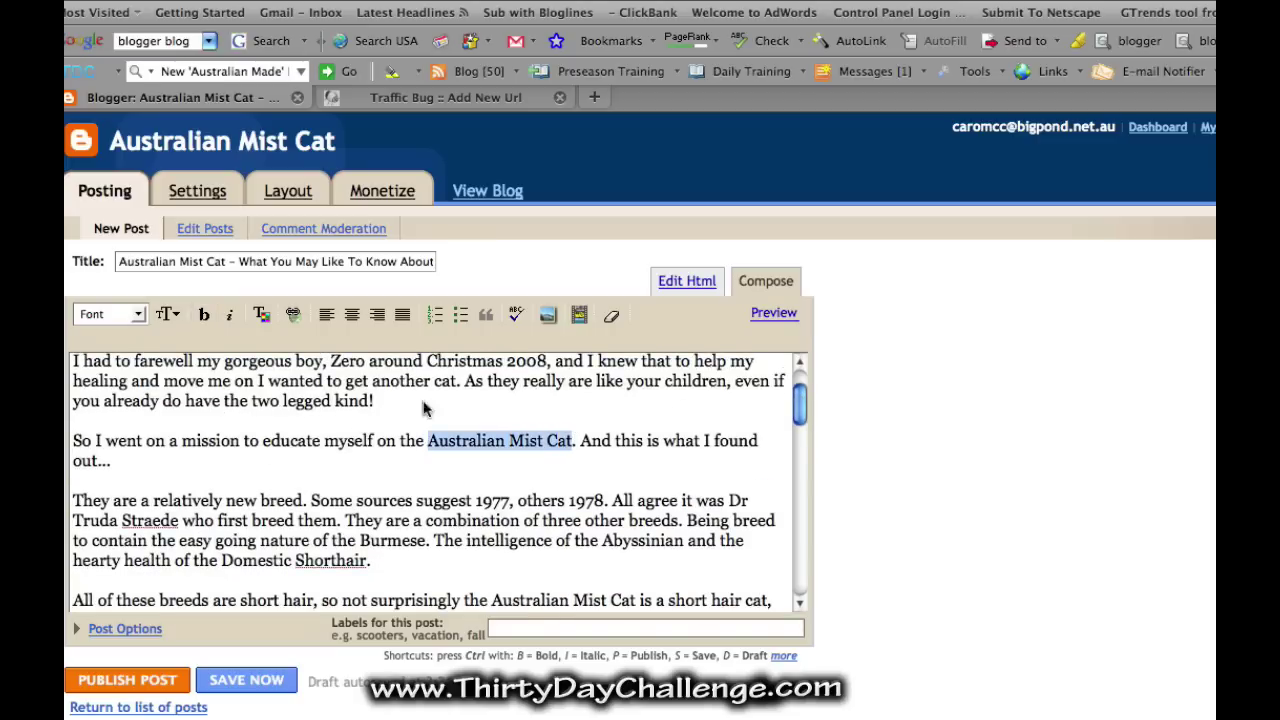
left_click(229, 314)
Step: Make "Australian Mist Cat" bold in the post's closing sentence
left_click_drag(801, 410, 790, 598)
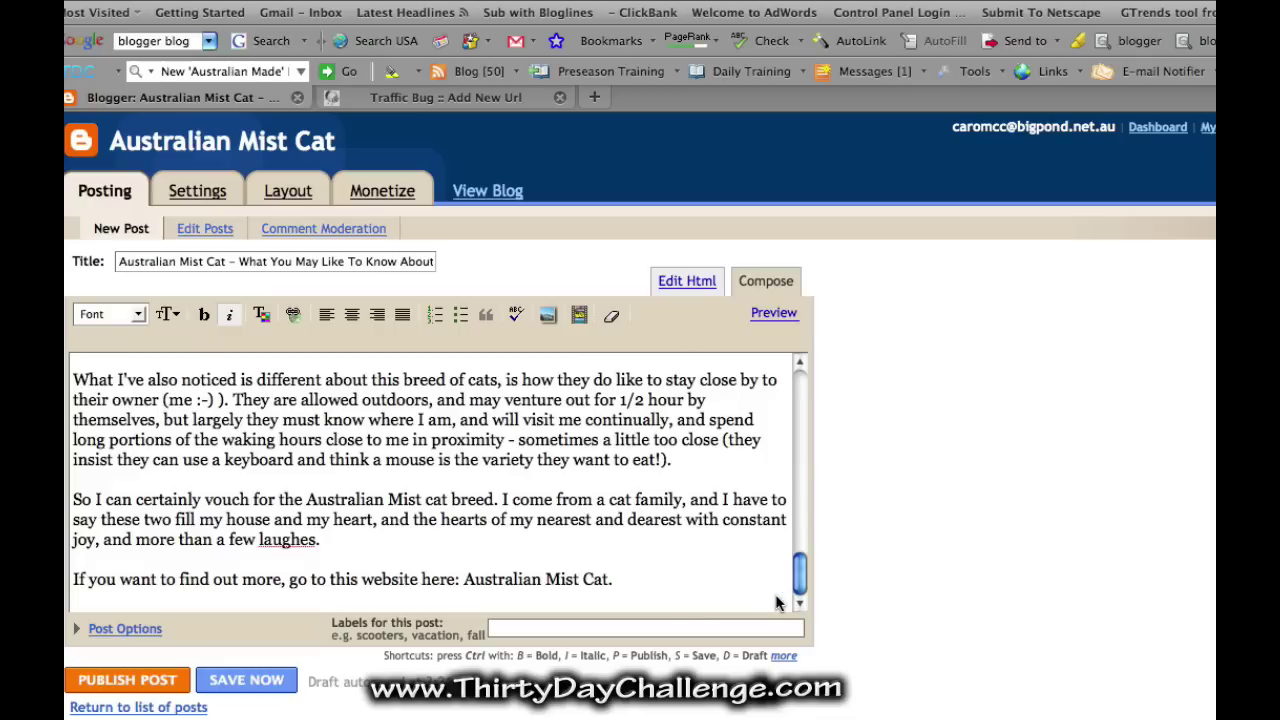
left_click_drag(608, 582, 463, 584)
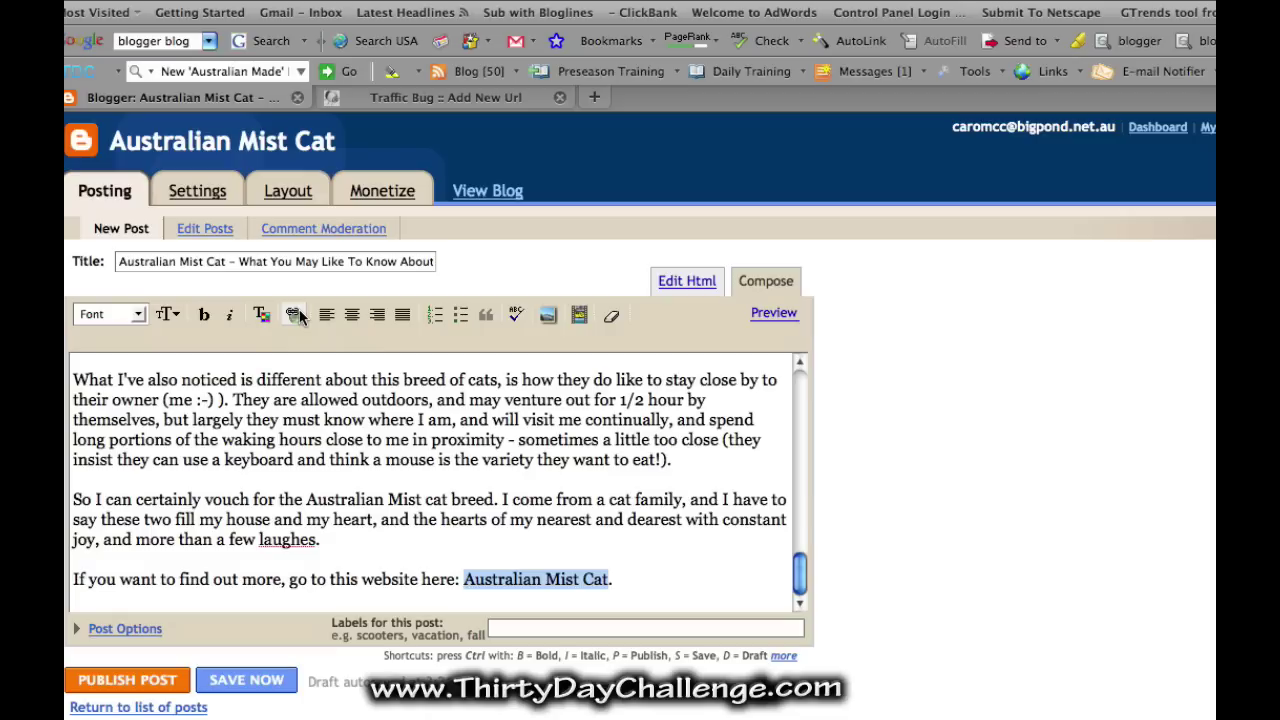
left_click_drag(799, 570, 797, 408)
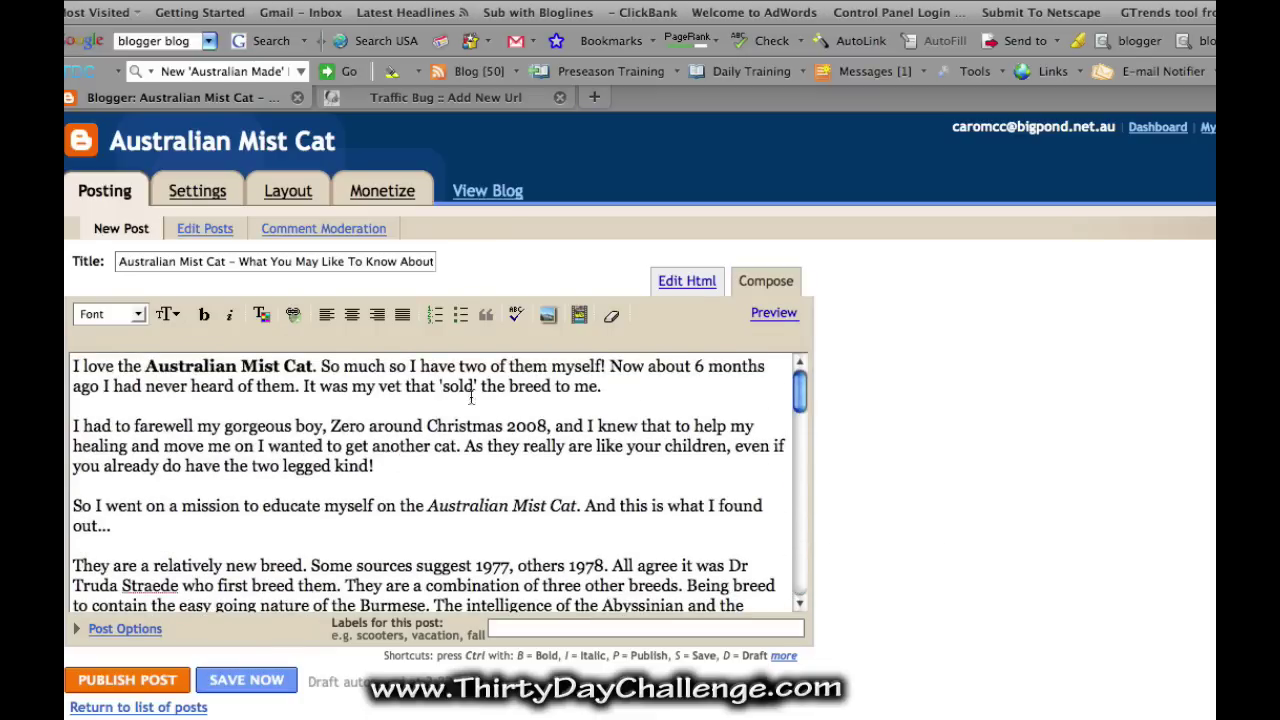
left_click_drag(800, 395, 799, 592)
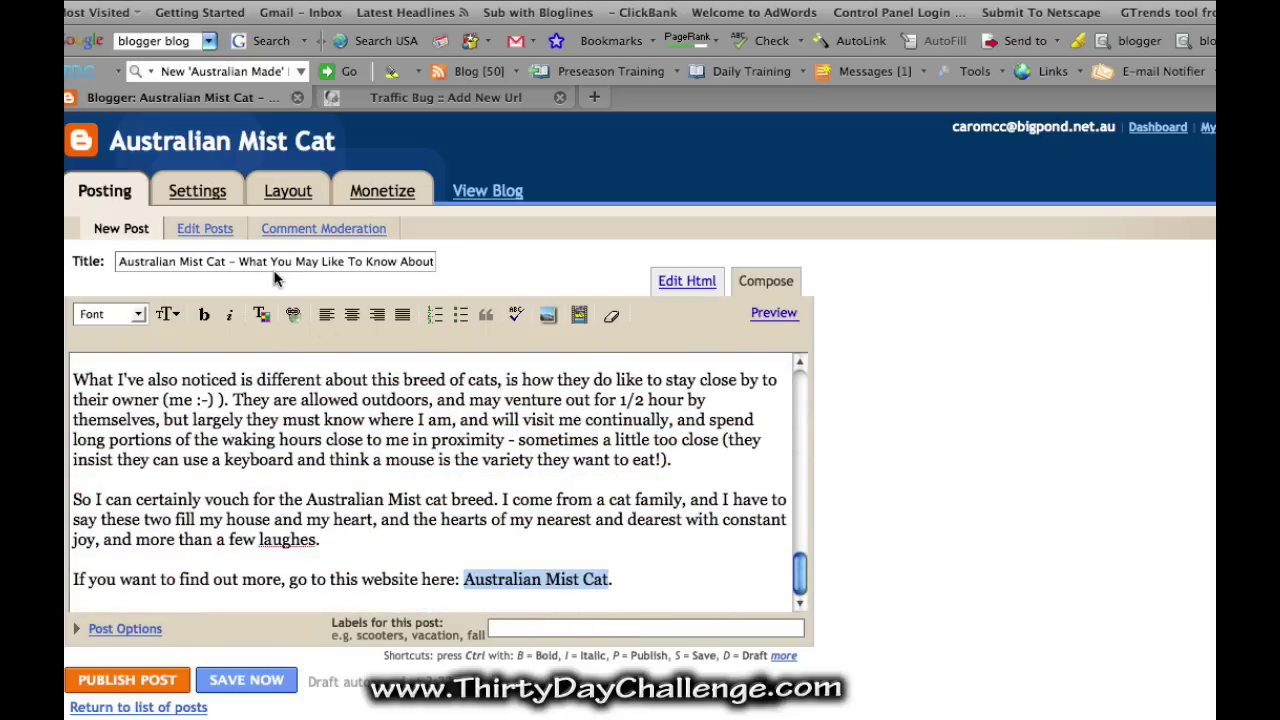
left_click(199, 316)
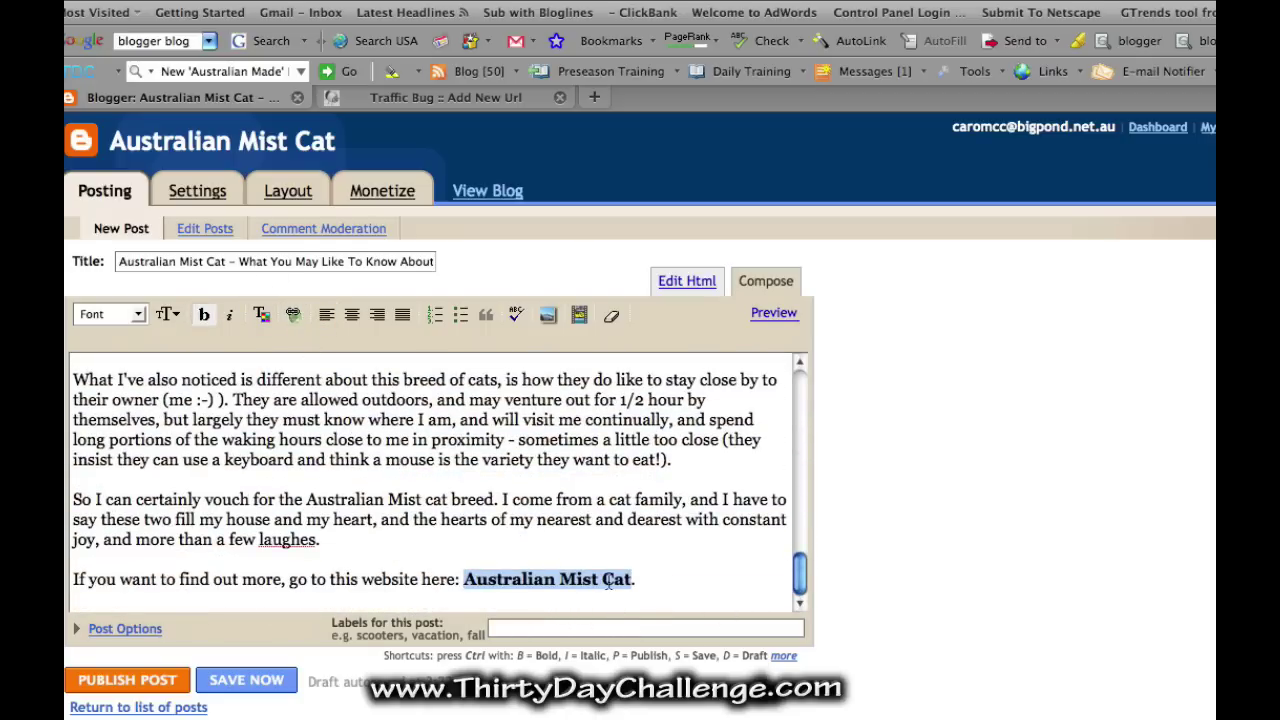
left_click(294, 316)
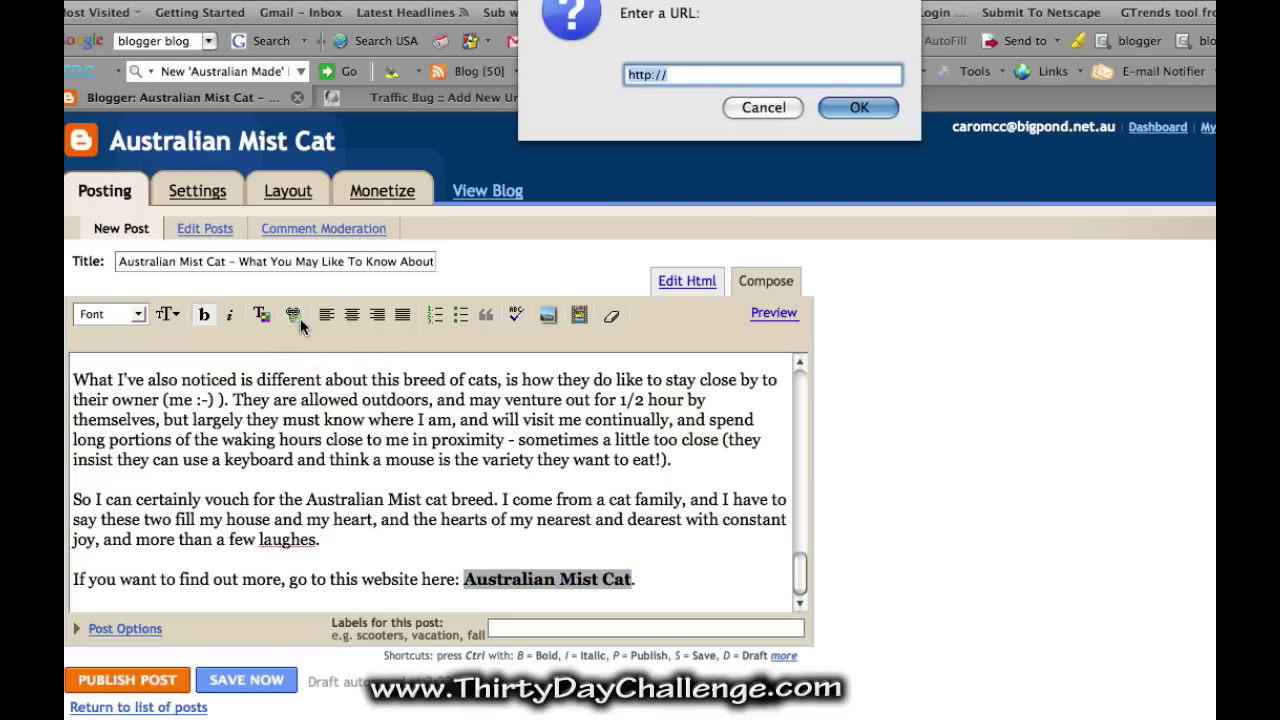
left_click(676, 80)
type("www.australian")
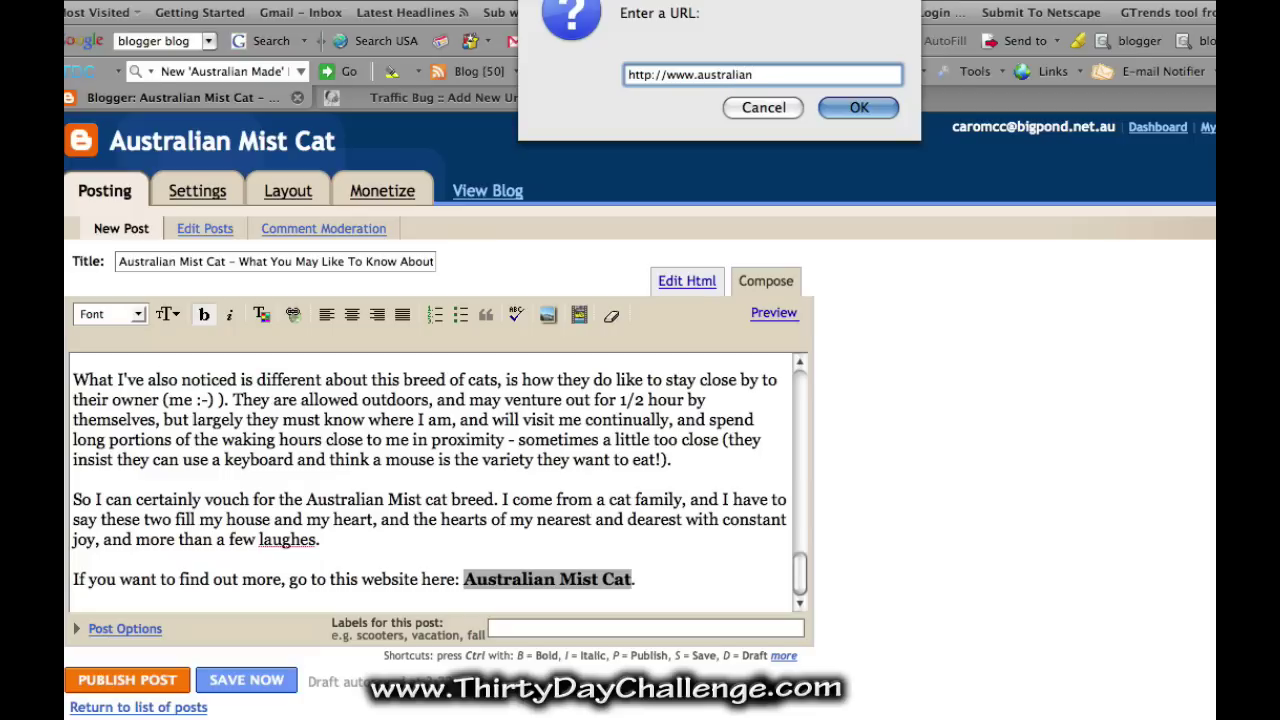
type("mistcat.com")
left_click(850, 108)
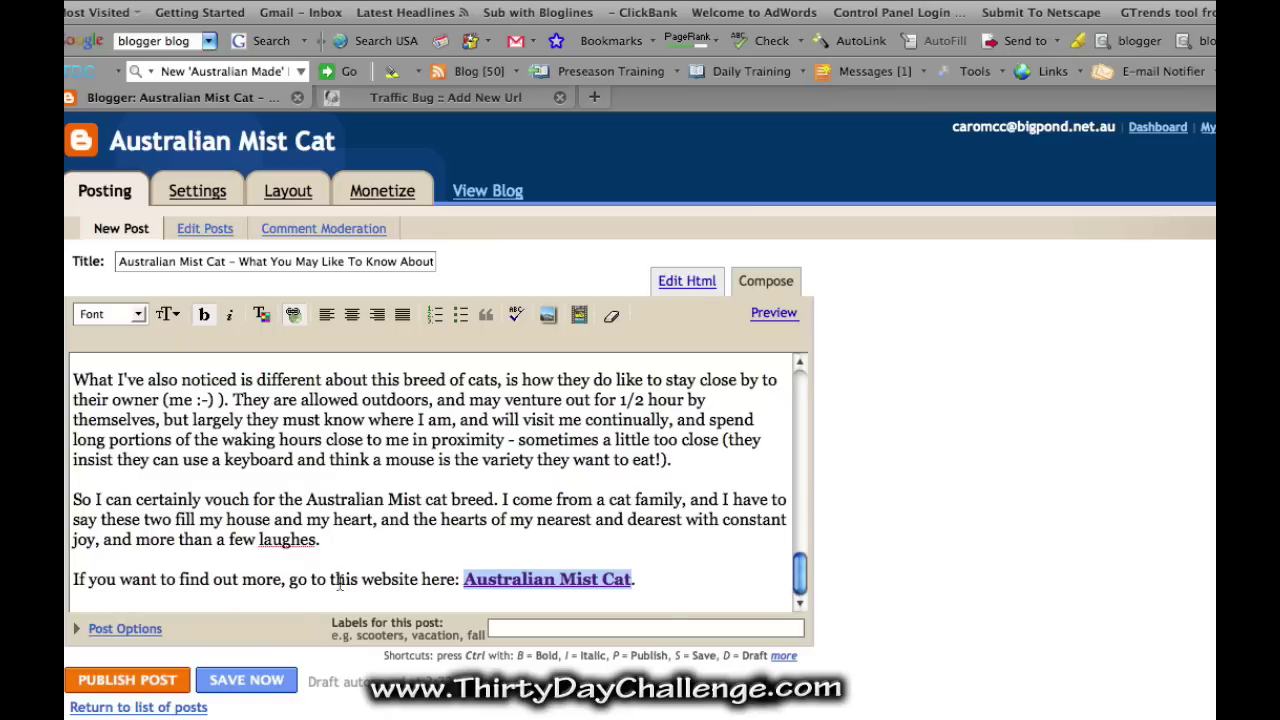
left_click_drag(801, 588, 803, 388)
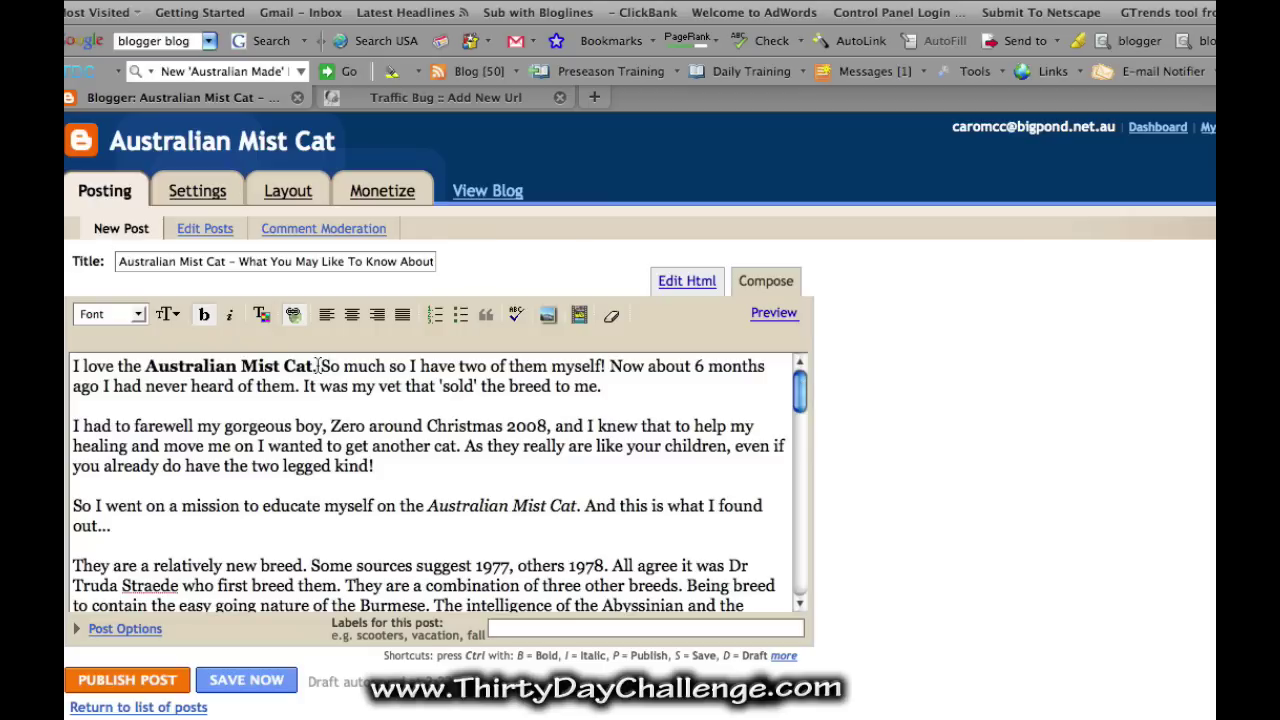
left_click_drag(314, 366, 146, 368)
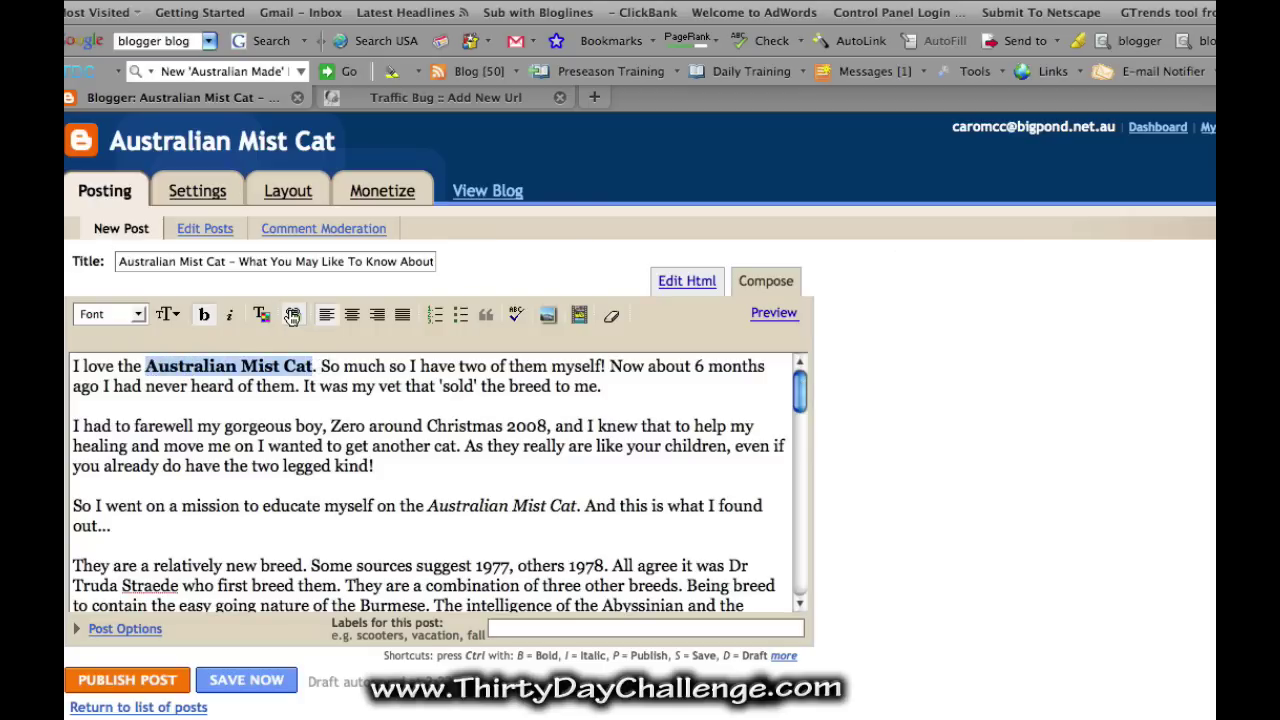
left_click(289, 314)
left_click(678, 74)
type("www.autralian")
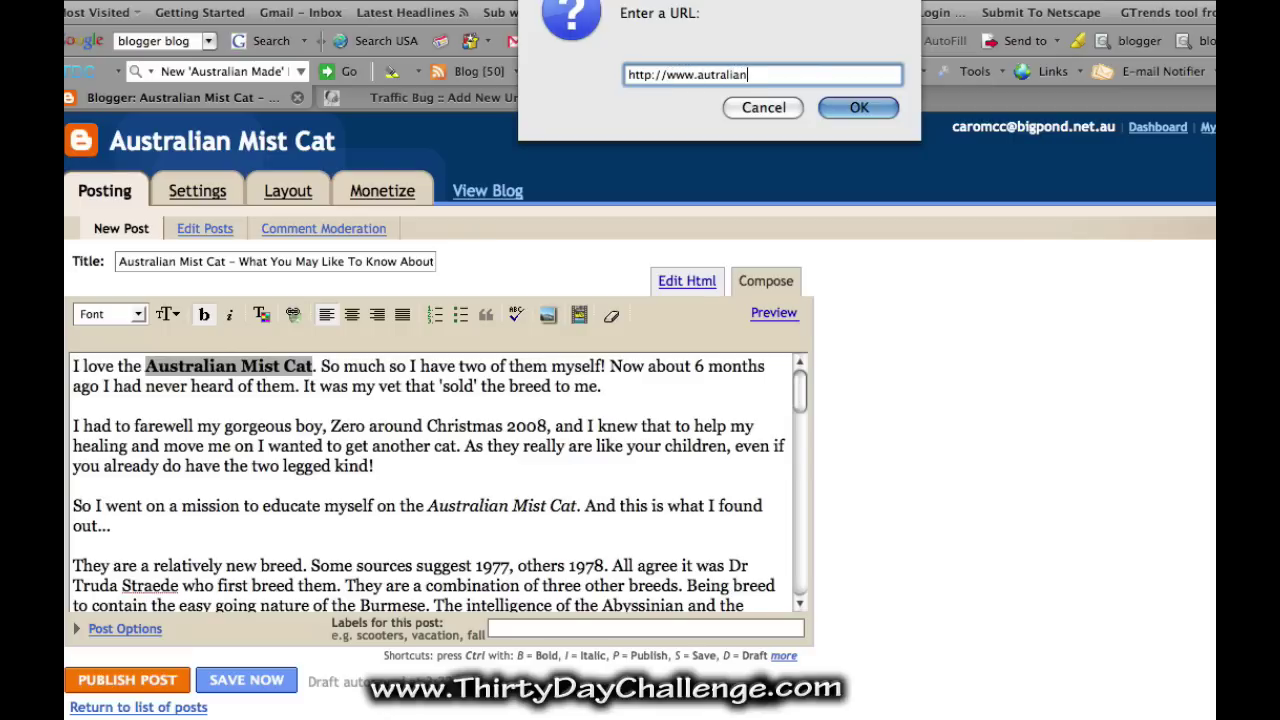
key("BackSpace")
key("BackSpace")
key("BackSpace")
key("BackSpace")
key("BackSpace")
key("BackSpace")
key("BackSpace")
type("stralianmistcat.com")
left_click(866, 105)
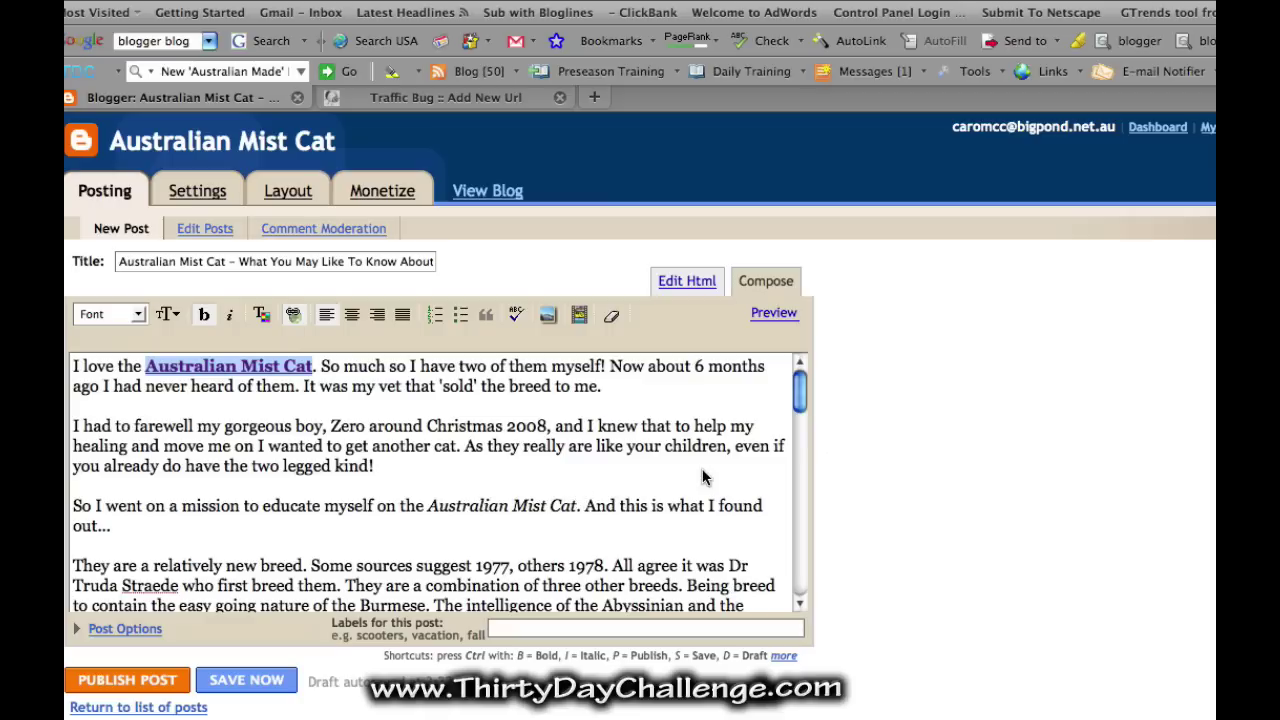
mouse_move(797, 395)
left_mouse_down()
mouse_move(800, 478)
mouse_move(785, 378)
left_mouse_up()
left_click_drag(428, 506, 578, 506)
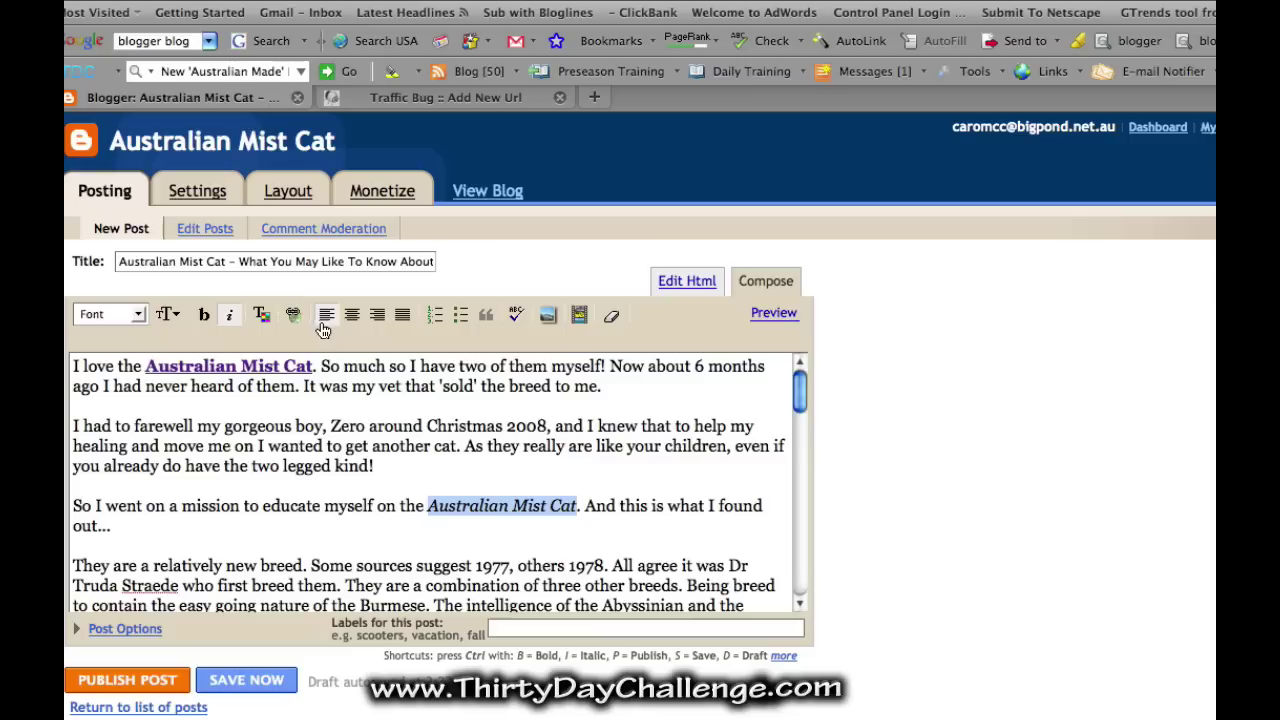
left_click(296, 320)
left_click(670, 77)
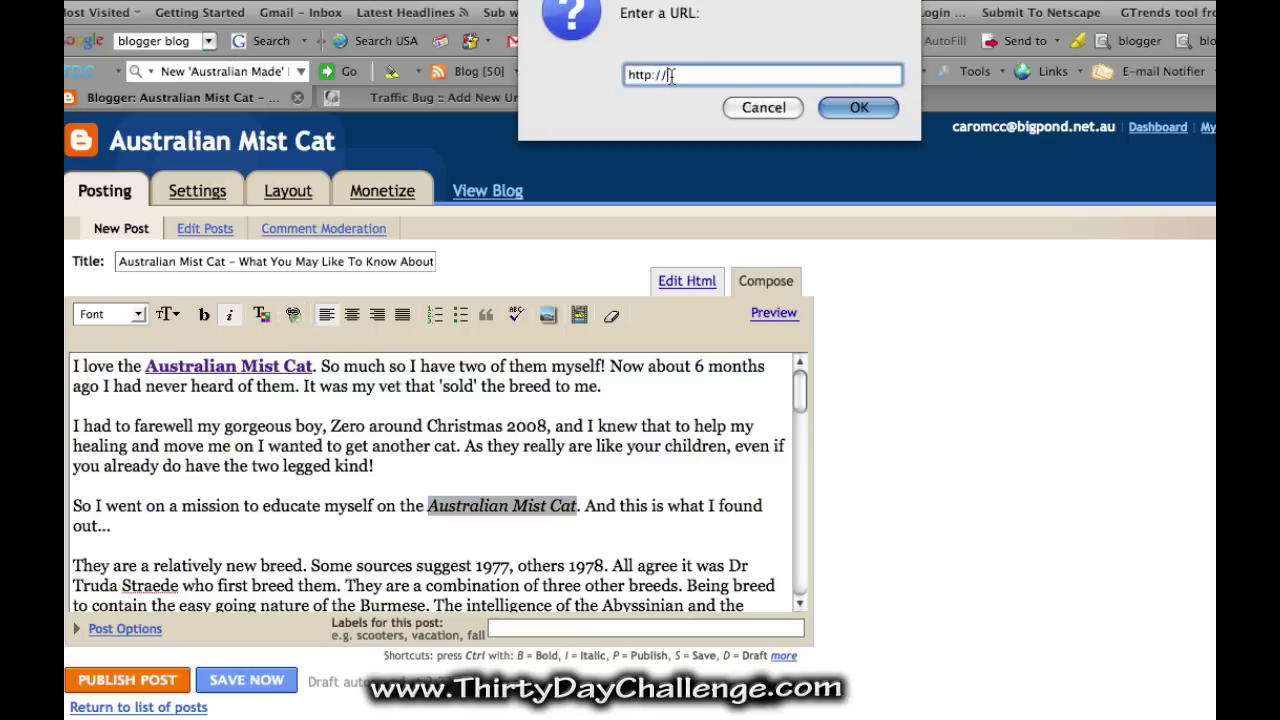
type("www.australianmistcat.com")
left_click(858, 110)
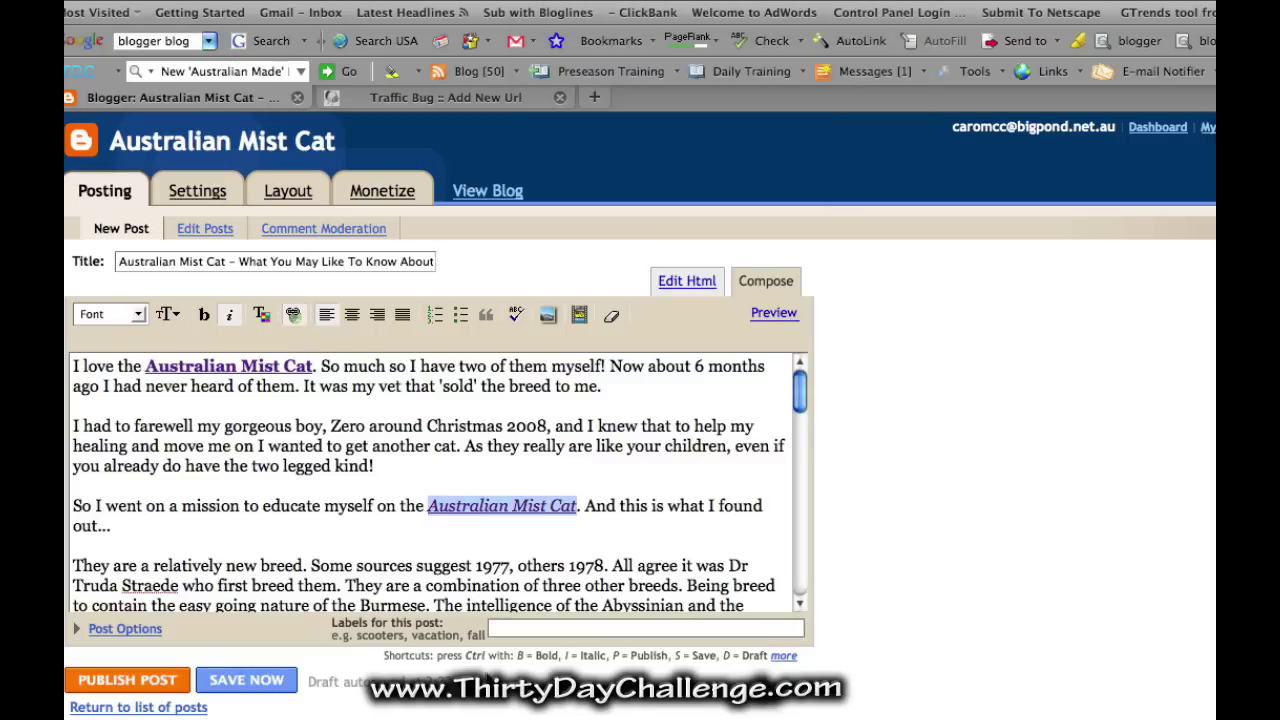
Step: Label the post "australian mist cat, australian mist cats, breeds of cats" and publish it
left_click(504, 631)
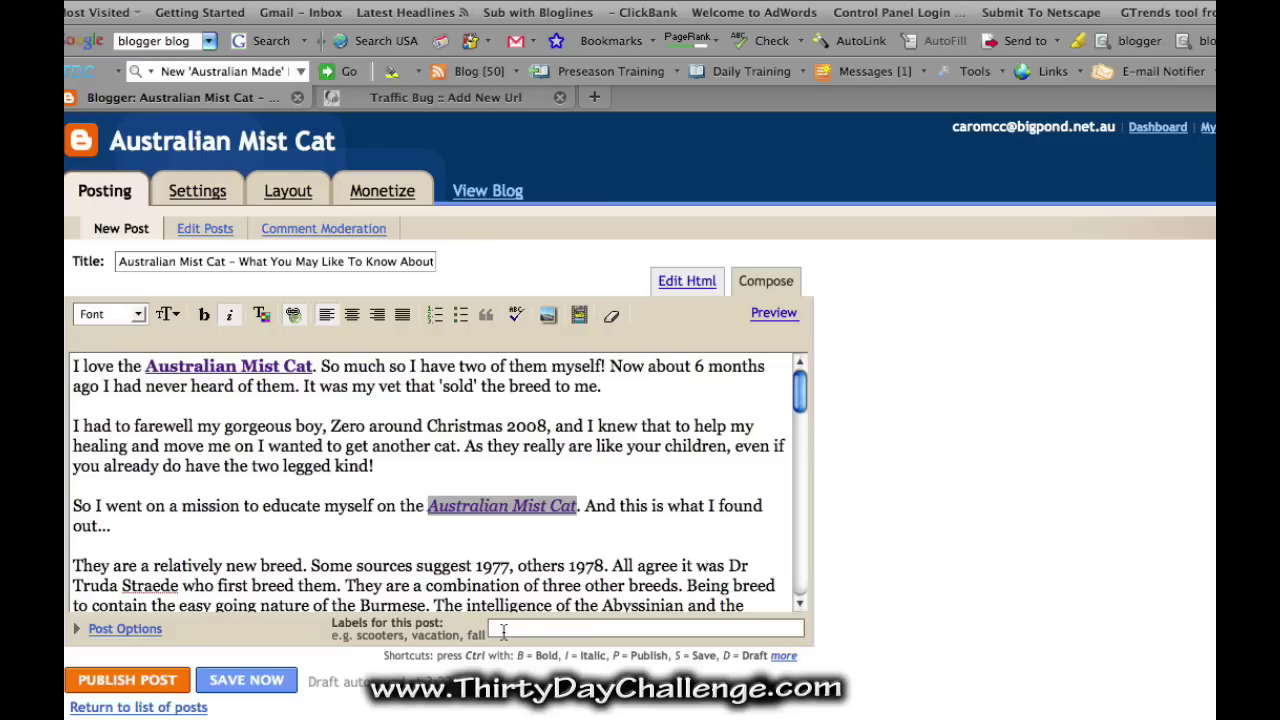
left_click(504, 631)
type("australian mist cat, australian")
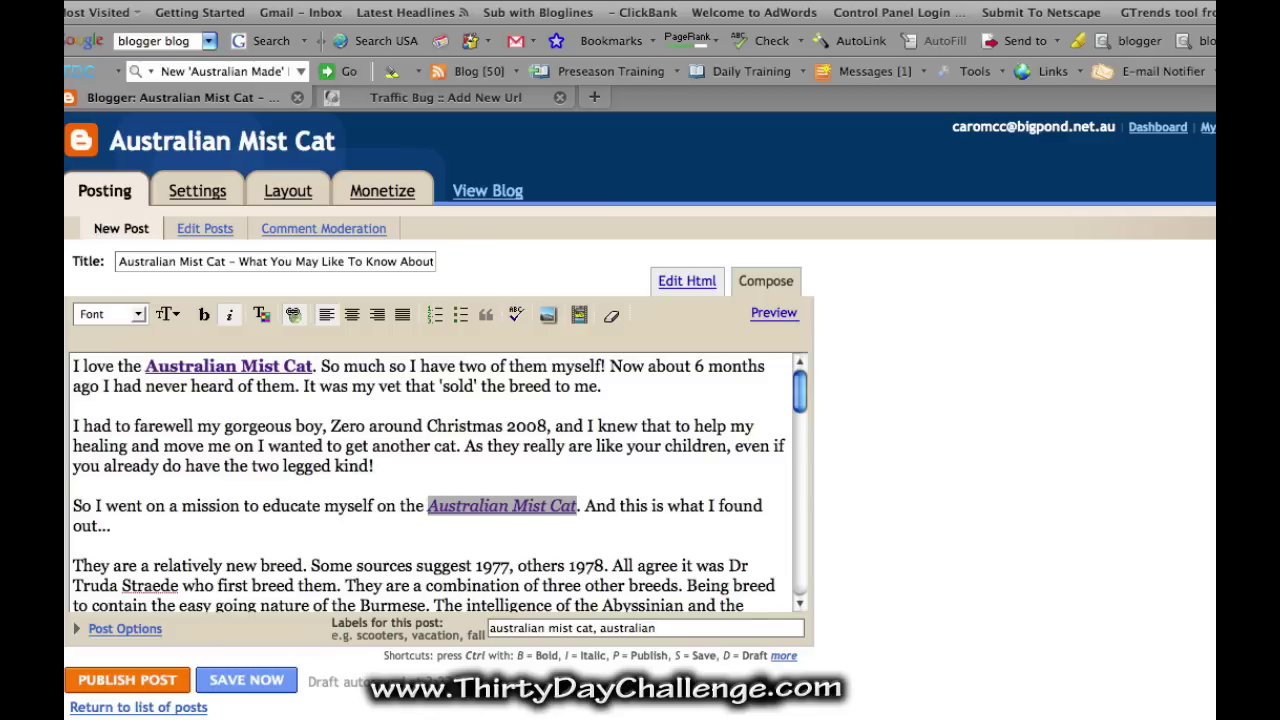
type("mist cats, breeds of cats")
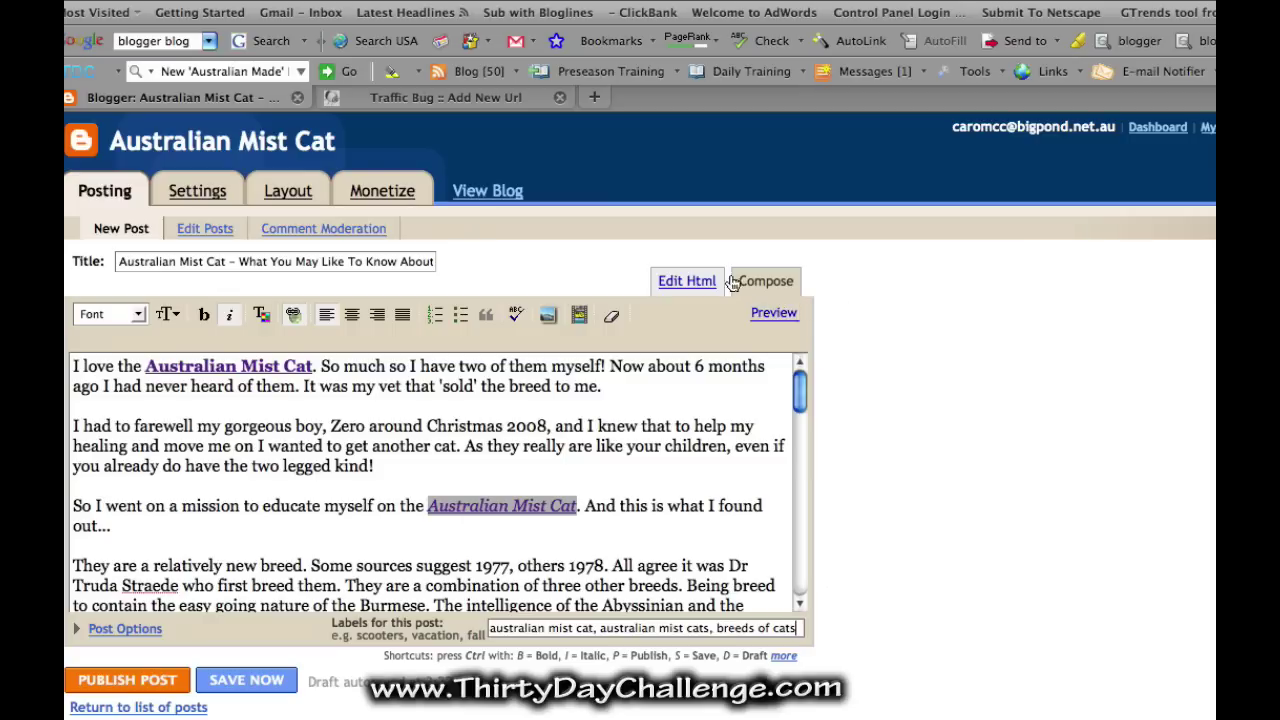
left_click_drag(800, 404, 757, 366)
left_click(115, 683)
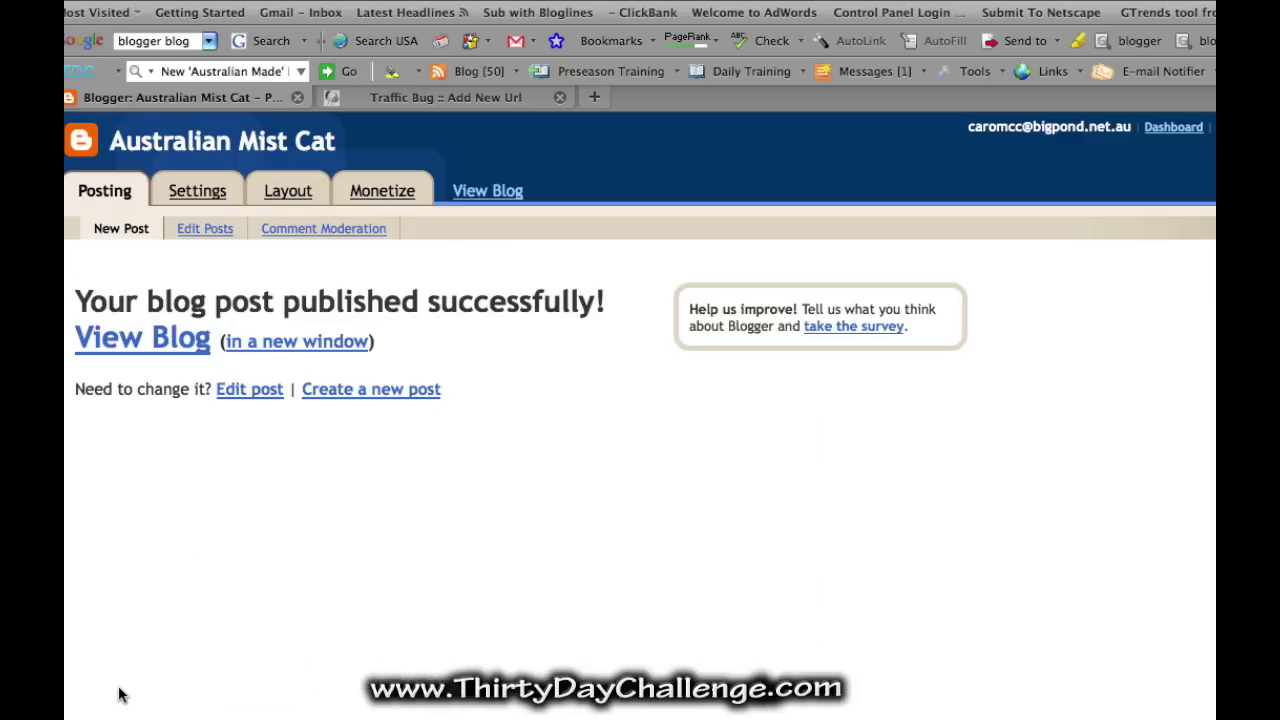
Step: View the live blog and look through the published post and its sidebar
left_click(152, 358)
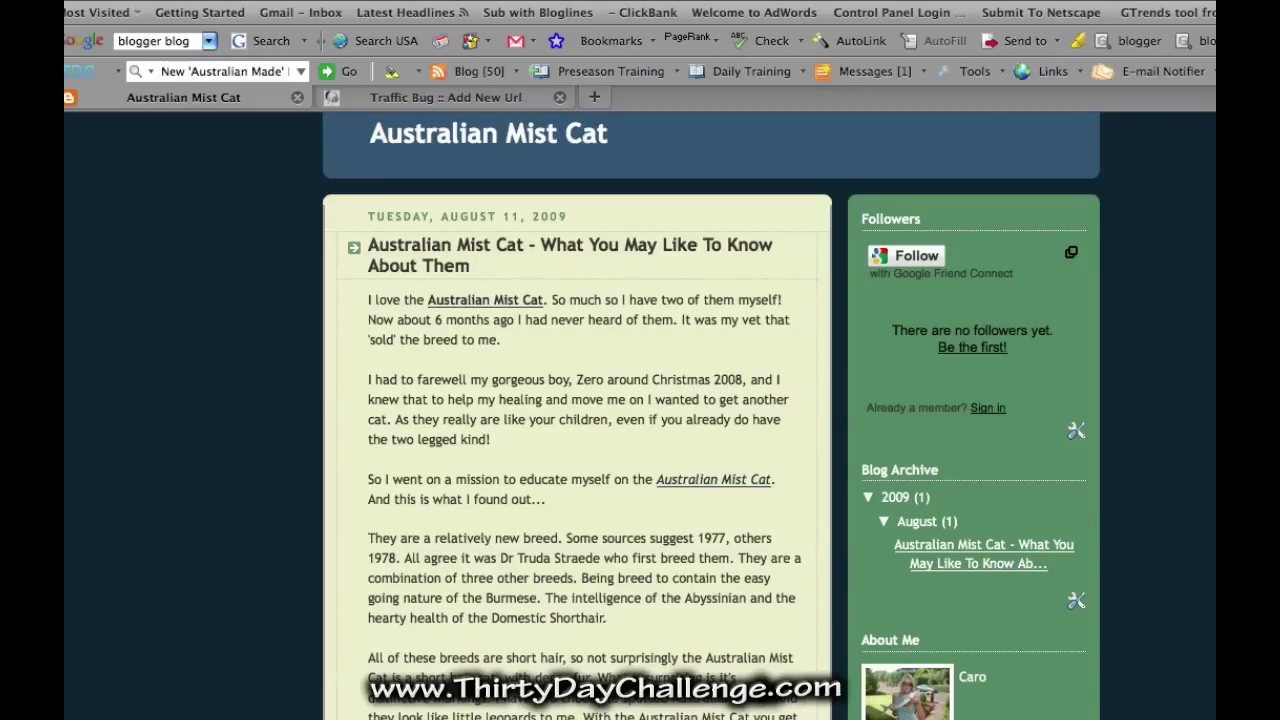
scroll(576, 416, "down", 10)
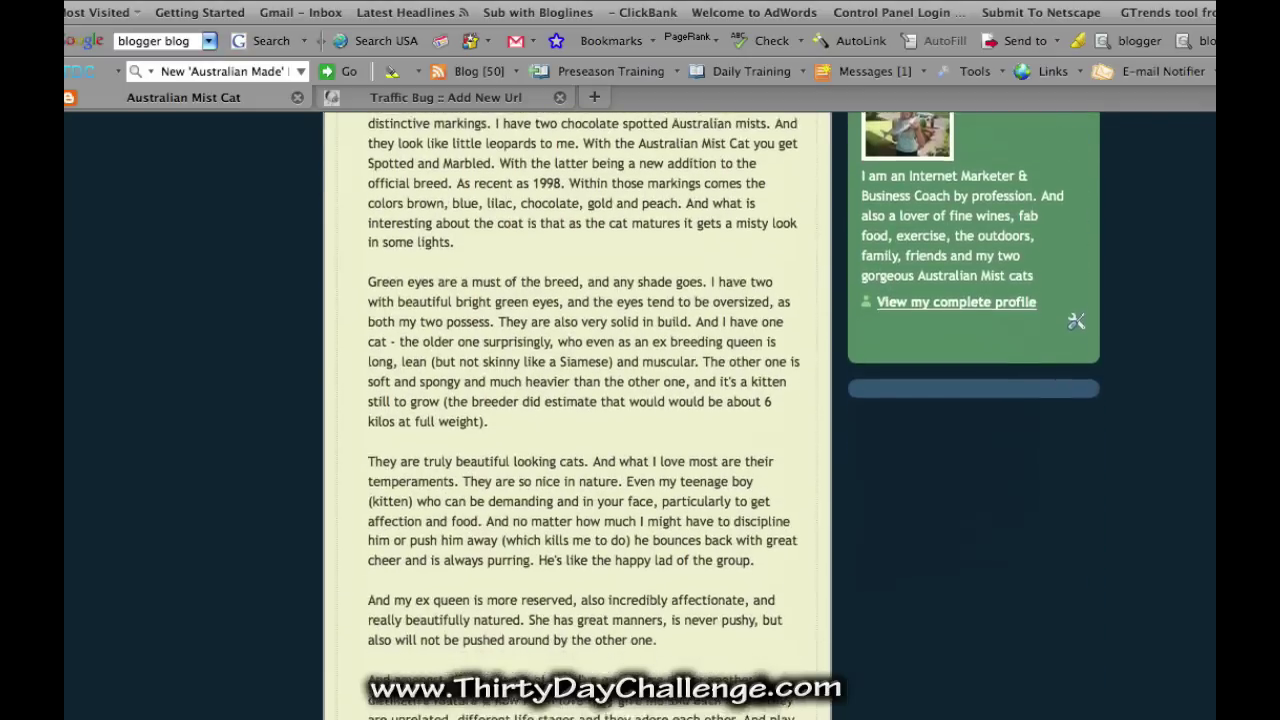
scroll(576, 416, "up", 2)
scroll(576, 416, "down", 15)
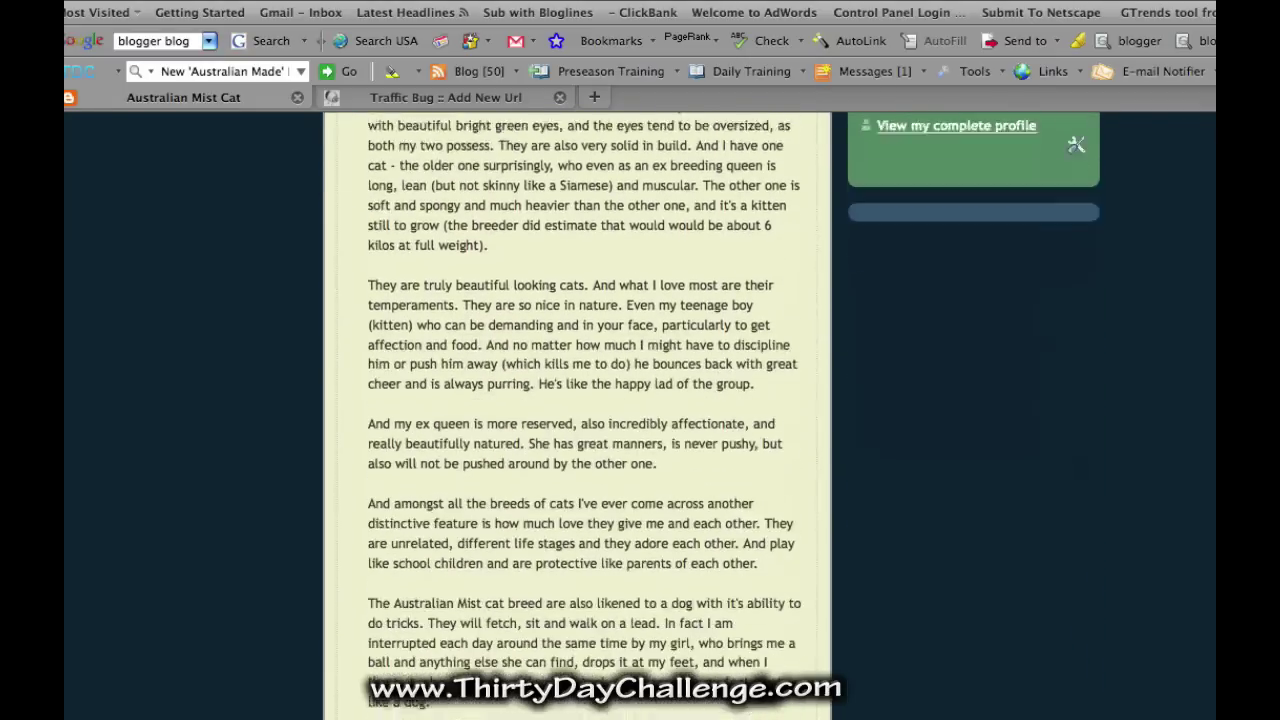
scroll(576, 416, "up", 20)
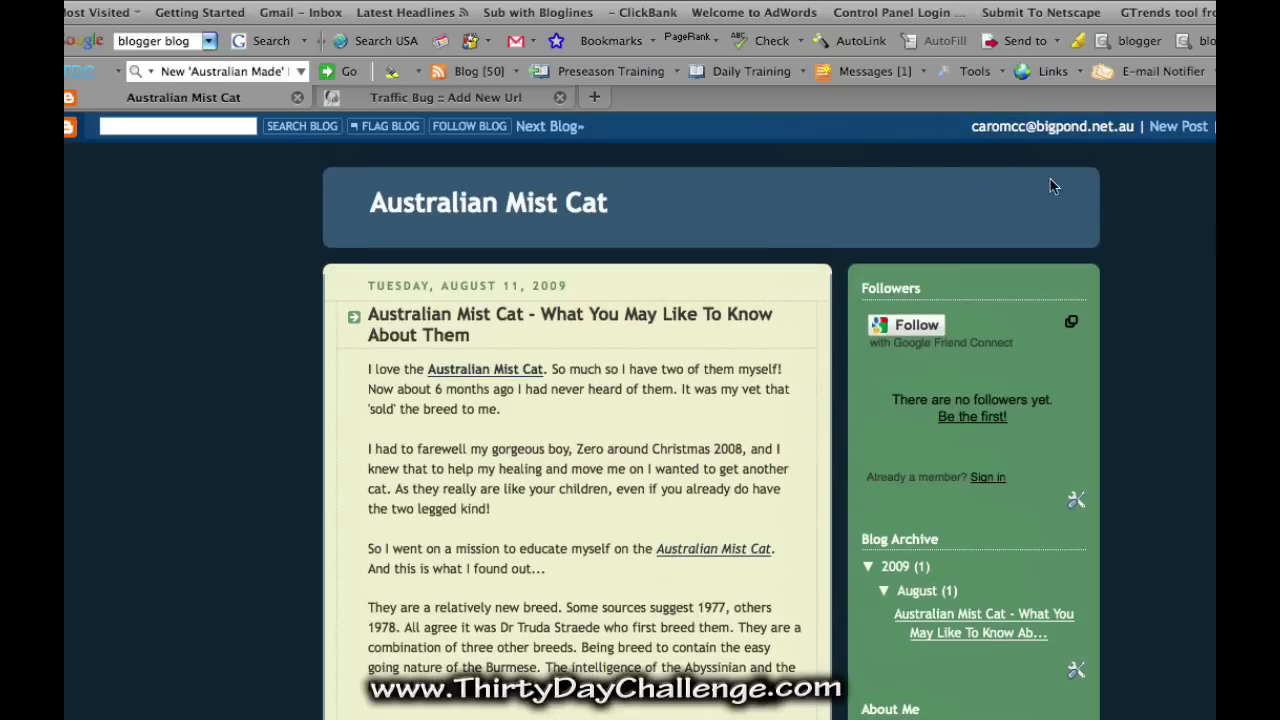
Step: Rearrange the blog's sidebar gadgets in the order About Me, Blog Archive, Followers, and save the layout
key("super+Left")
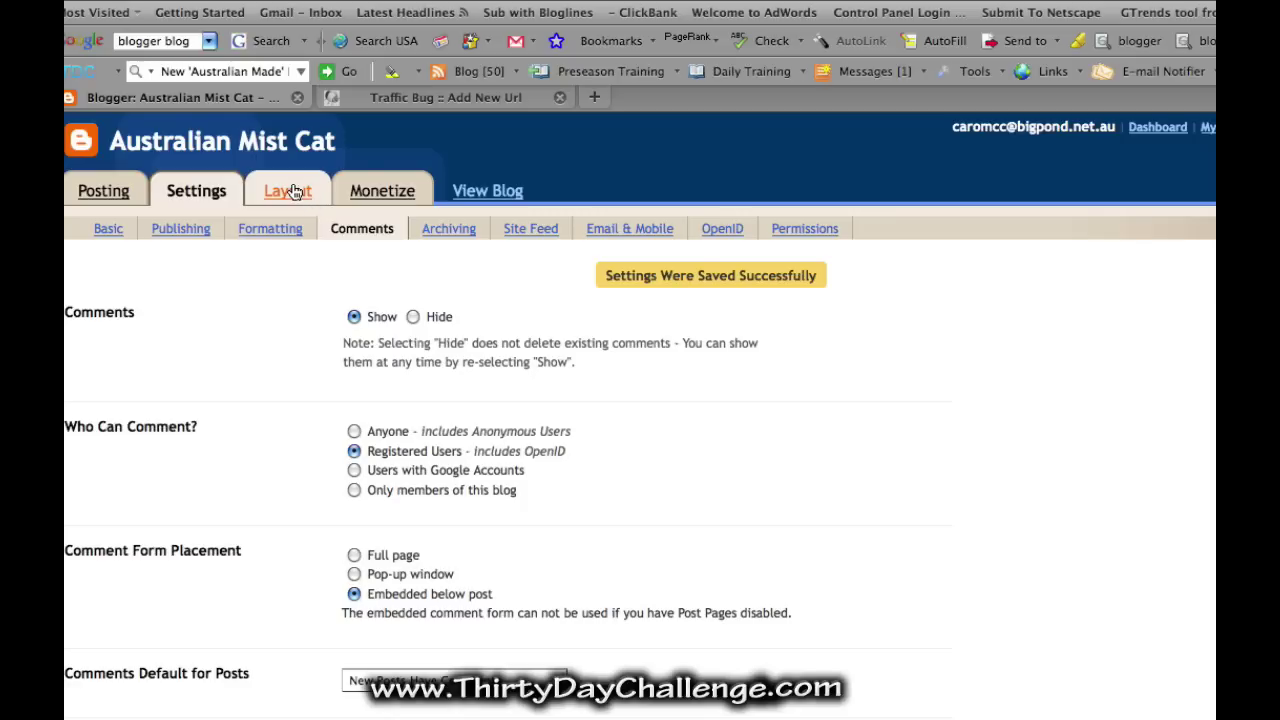
left_click(289, 191)
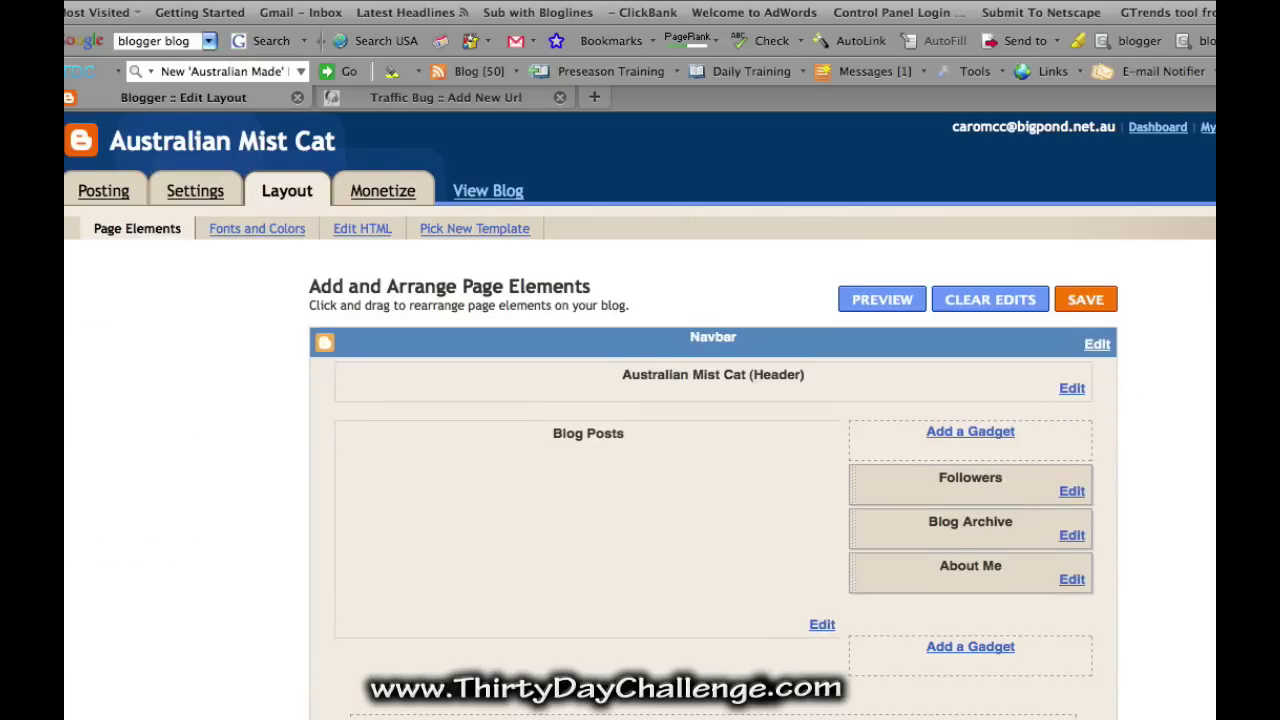
scroll(640, 400, "down", 3)
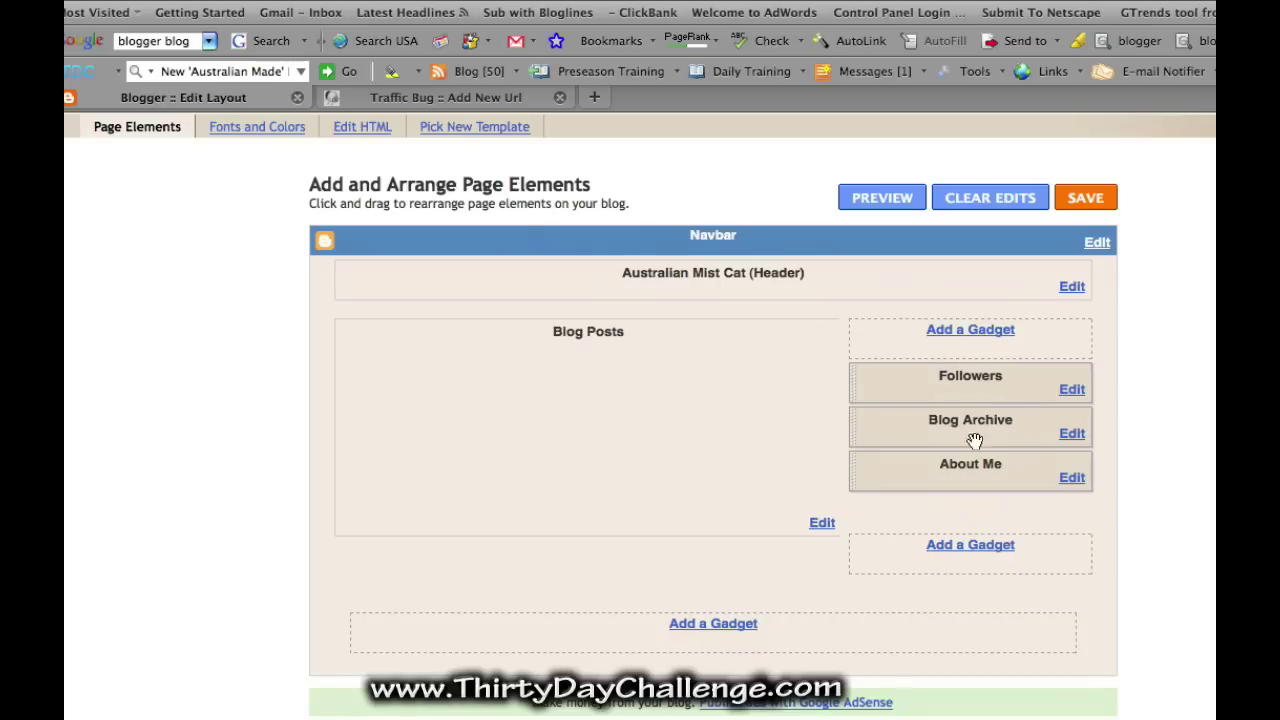
left_click_drag(969, 480, 970, 350)
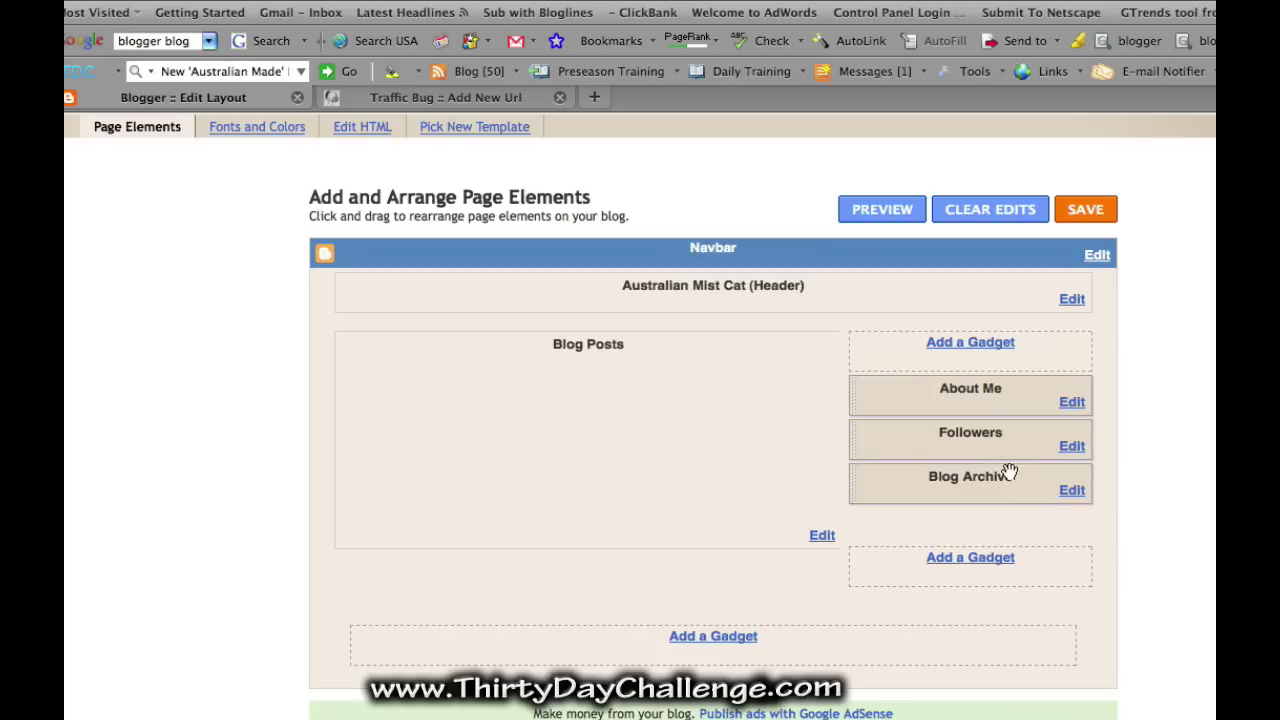
left_click_drag(980, 434, 976, 489)
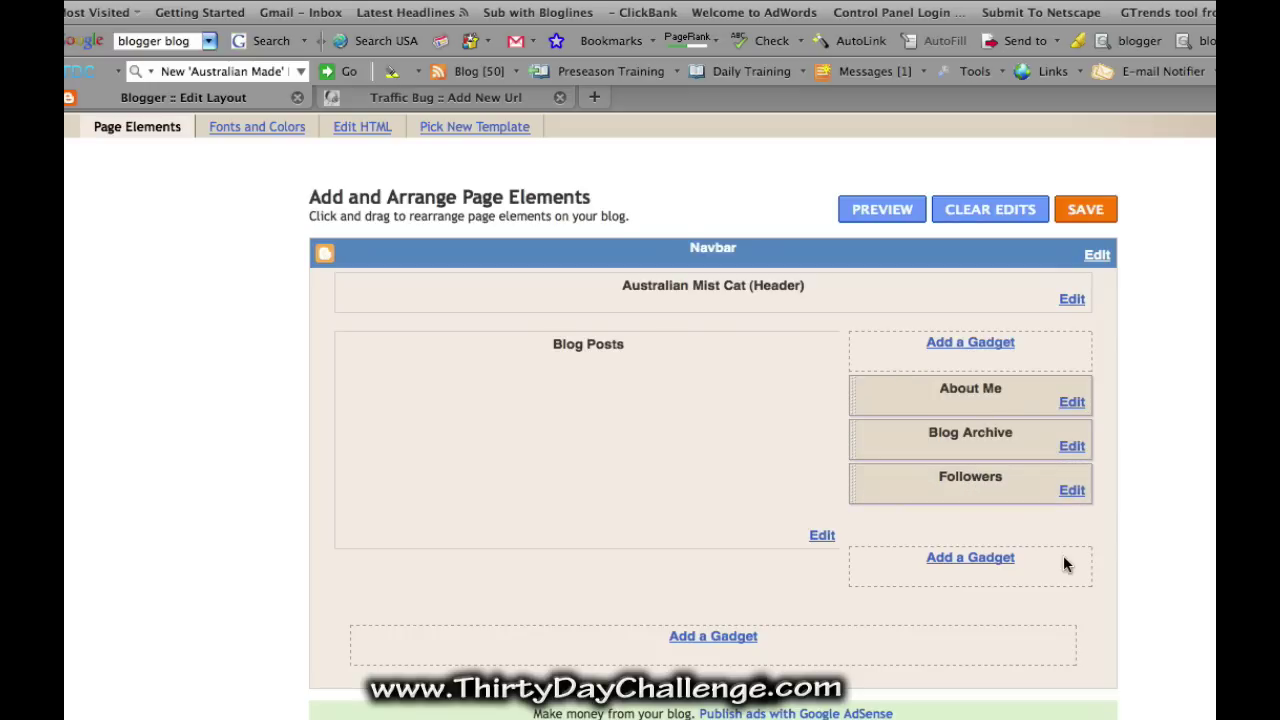
left_click(1082, 215)
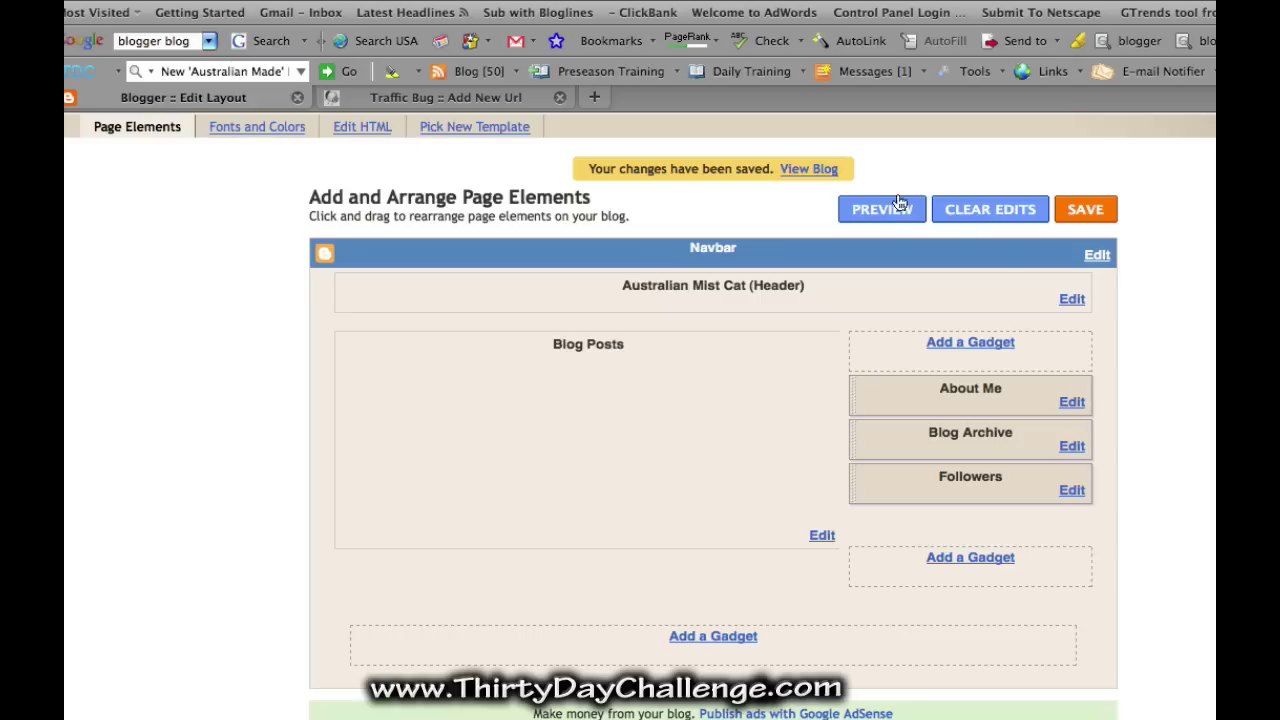
Step: Open the live blog in a new tab to check the rearranged sidebar
right_click(808, 169)
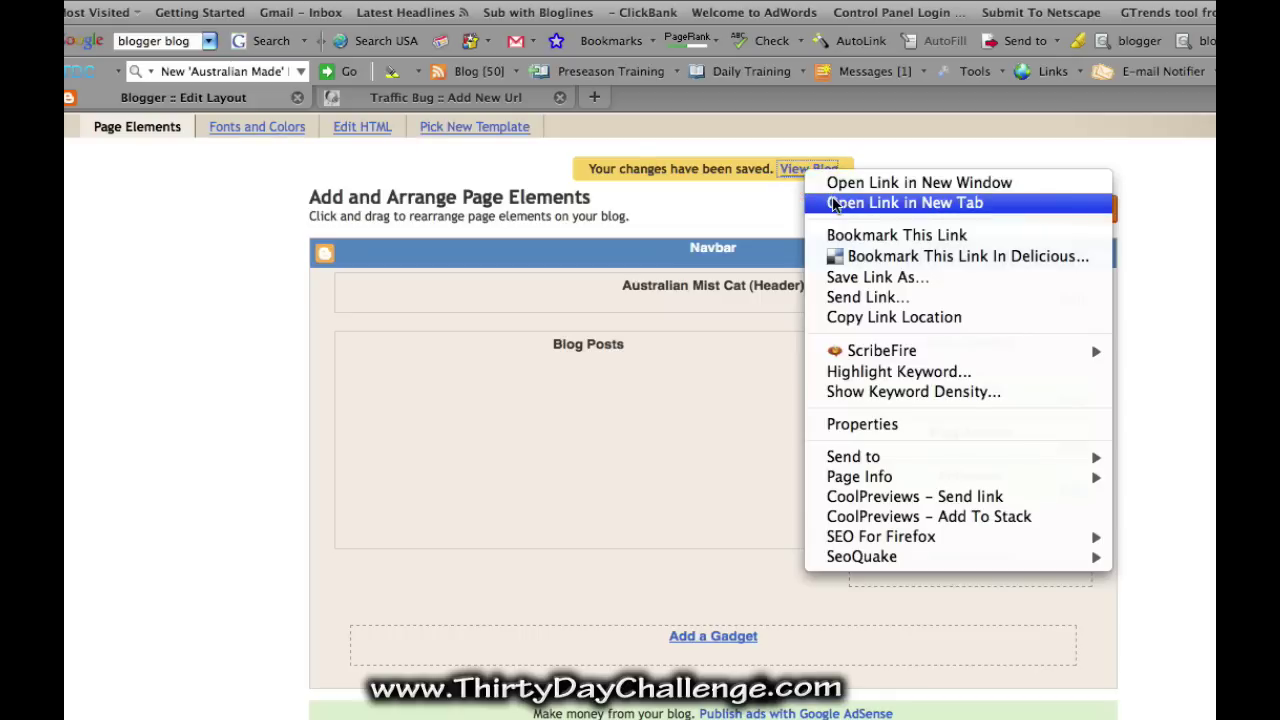
left_click(830, 202)
left_click(743, 98)
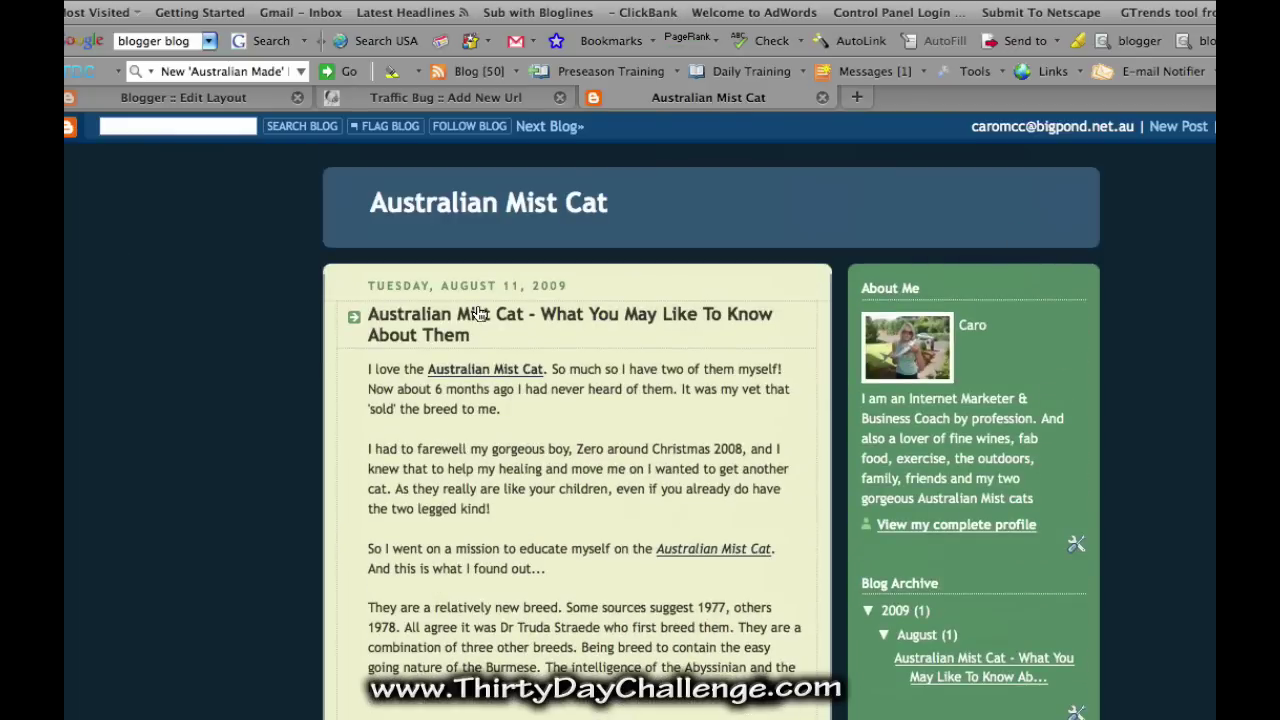
Step: Look at the blank new-post editor in the blog's management pages and review the whole live blog, including its post and sidebar
left_click(243, 98)
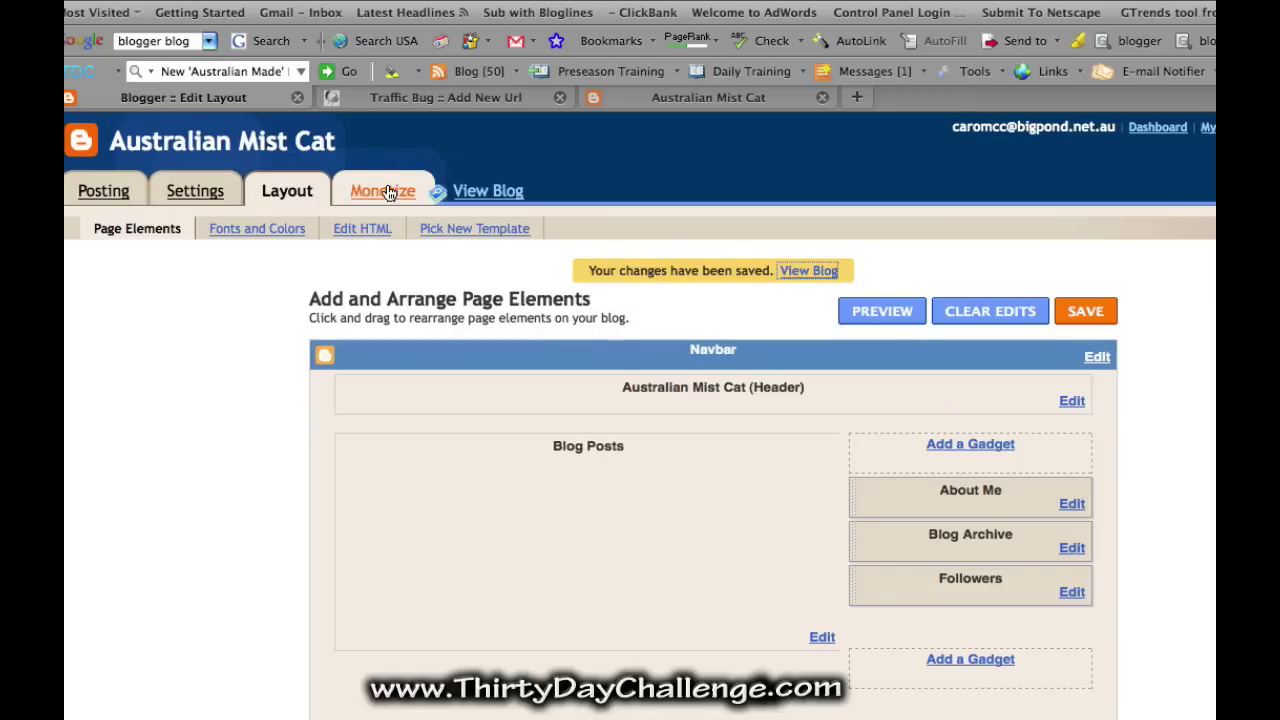
left_click(110, 192)
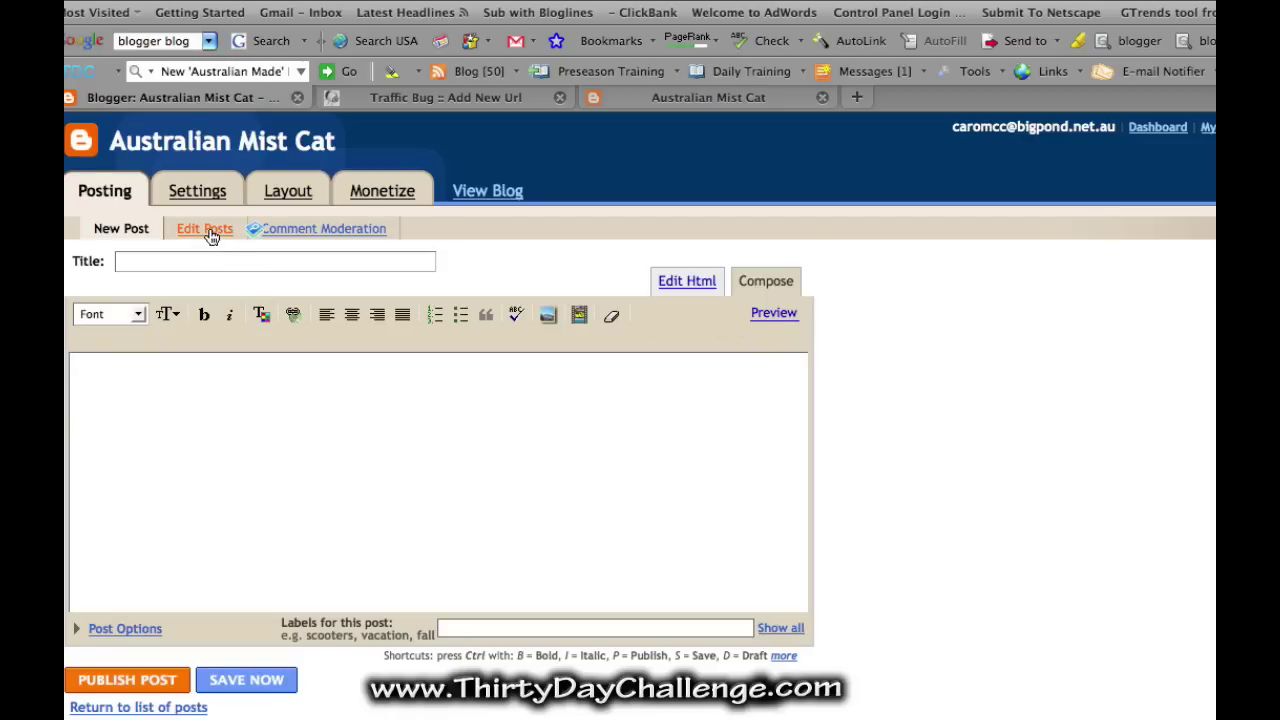
left_click(501, 200)
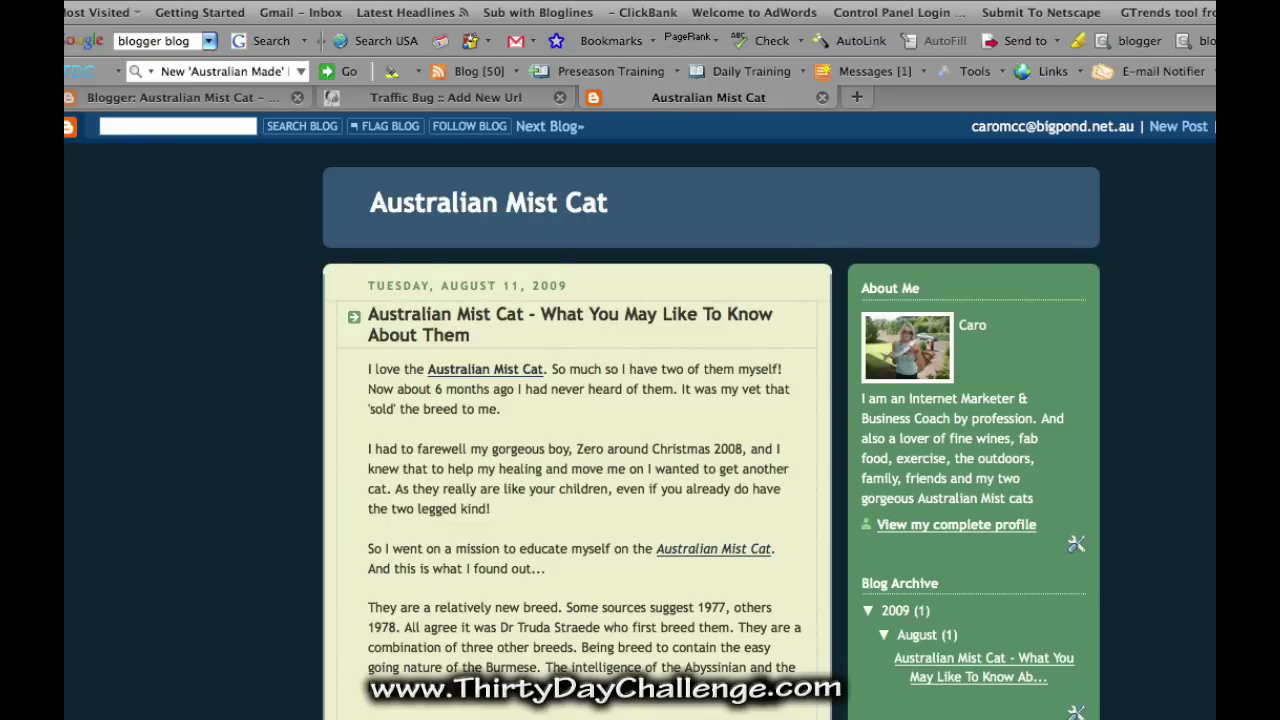
scroll(640, 416, "down", 15)
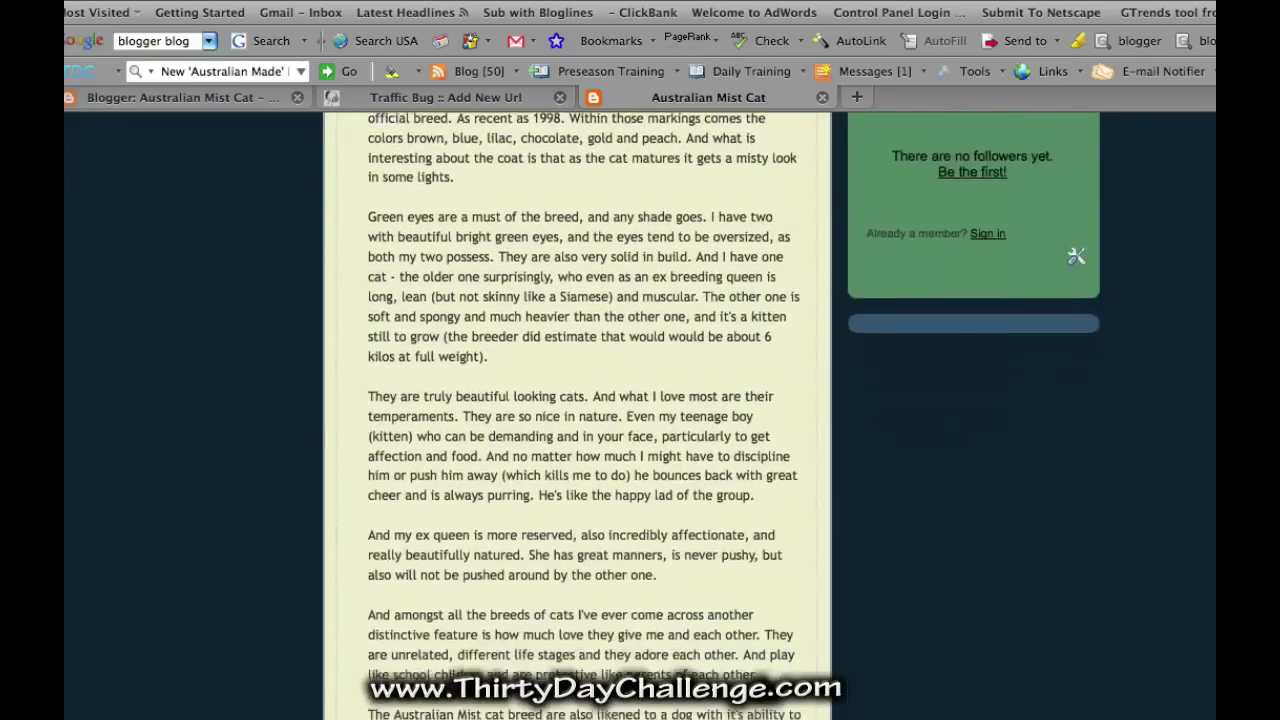
scroll(598, 416, "down", 10)
scroll(576, 416, "up", 20)
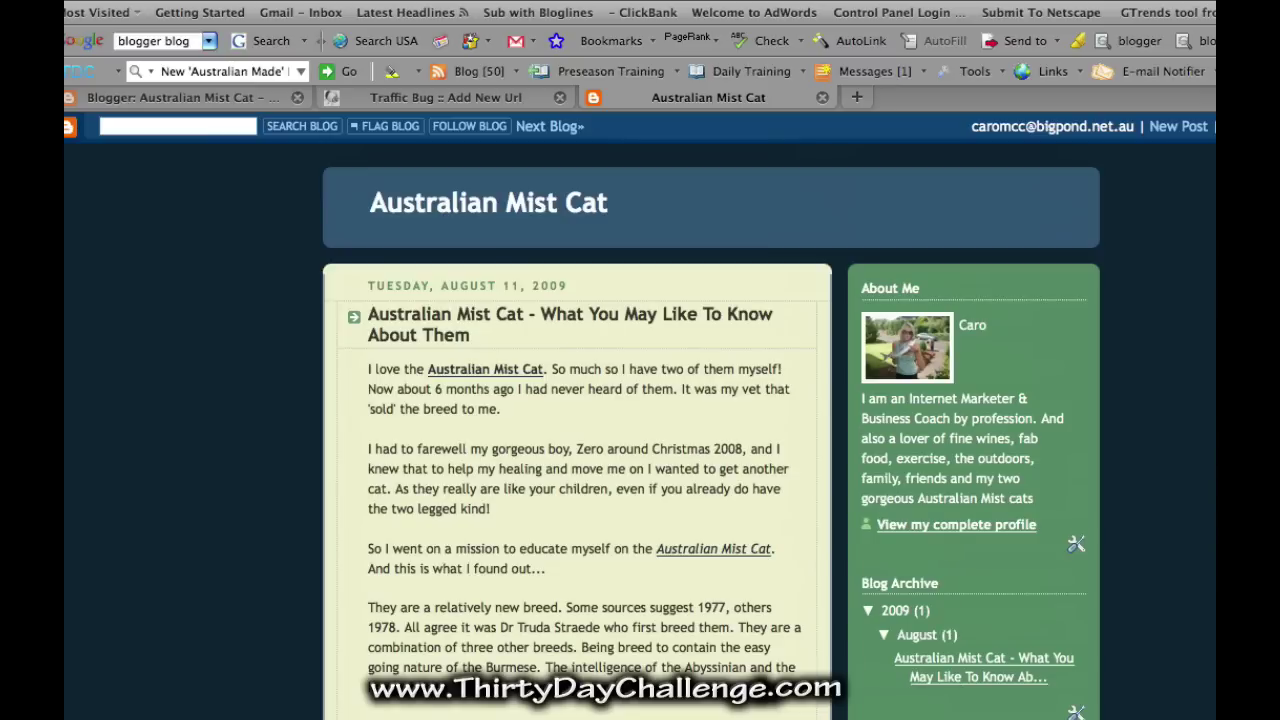
scroll(640, 416, "down", 4)
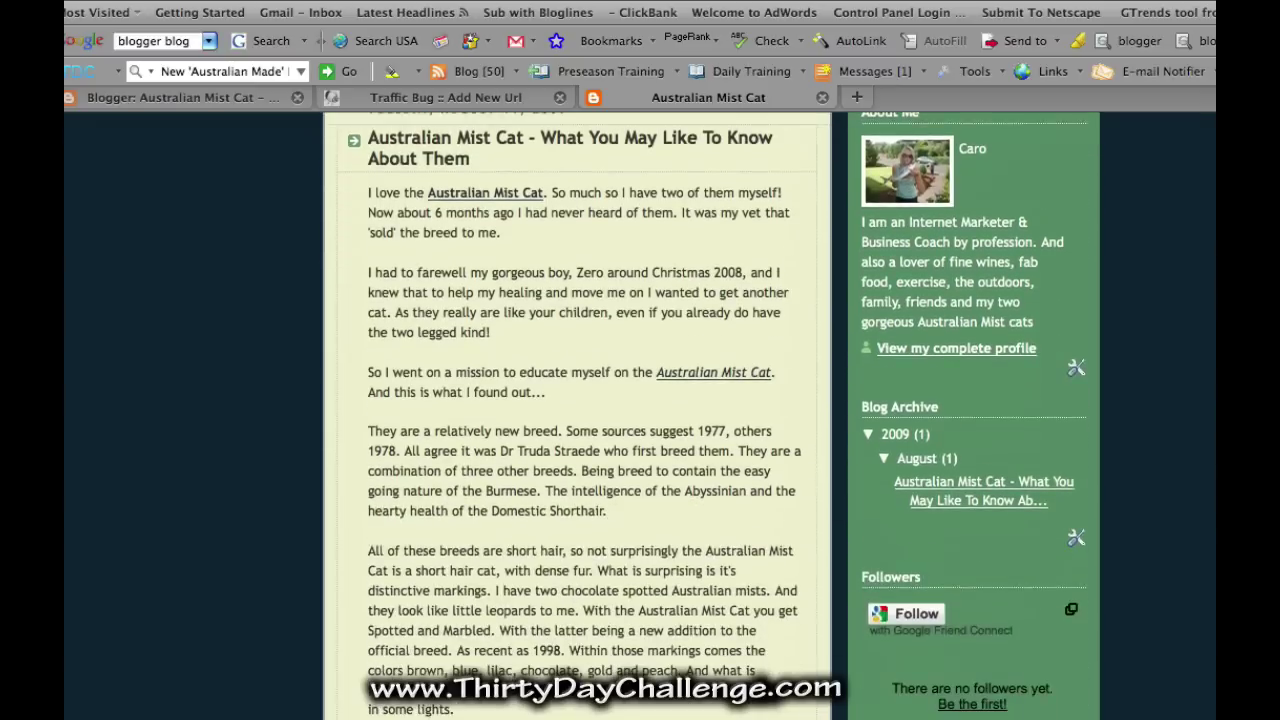
scroll(640, 416, "down", 5)
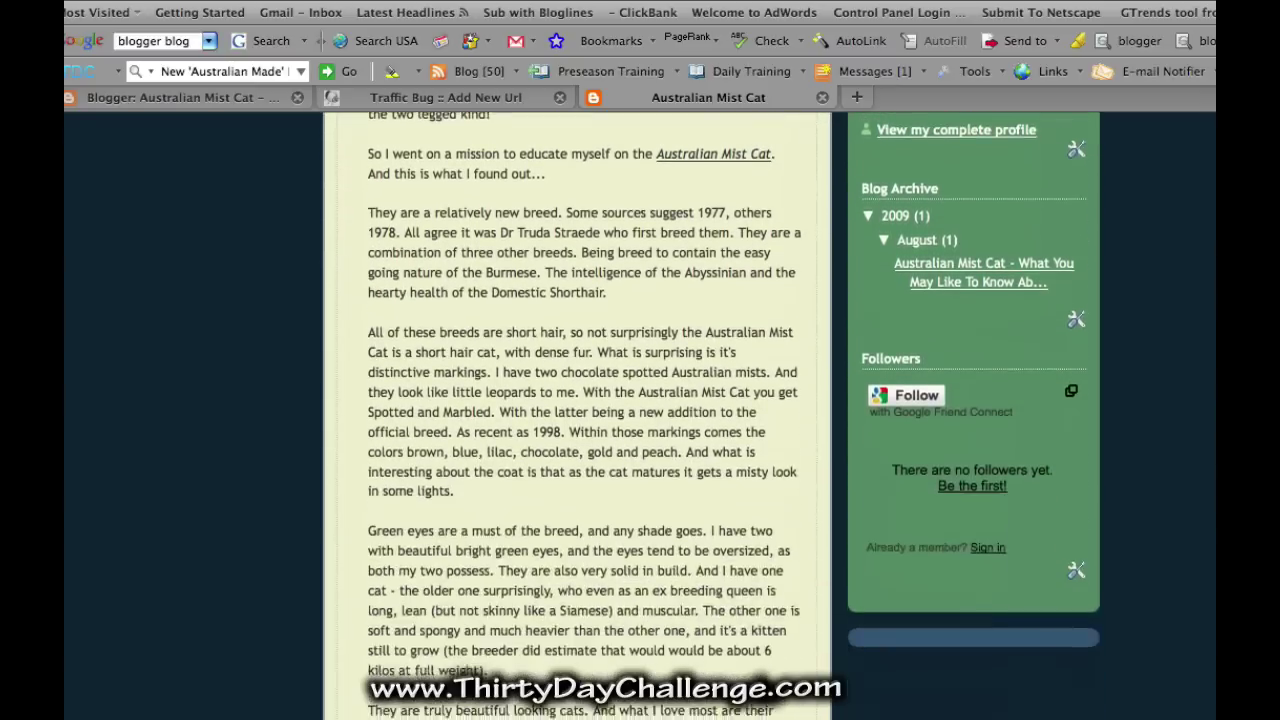
scroll(640, 416, "up", 9)
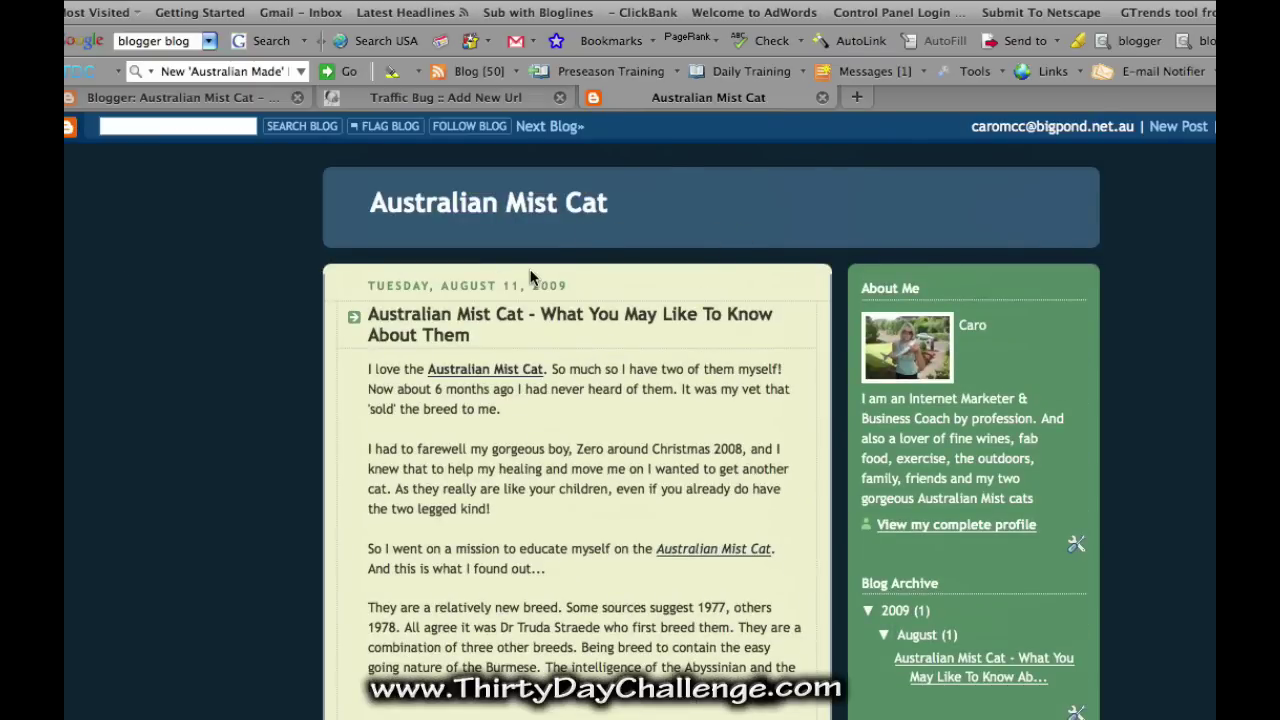
left_click(468, 101)
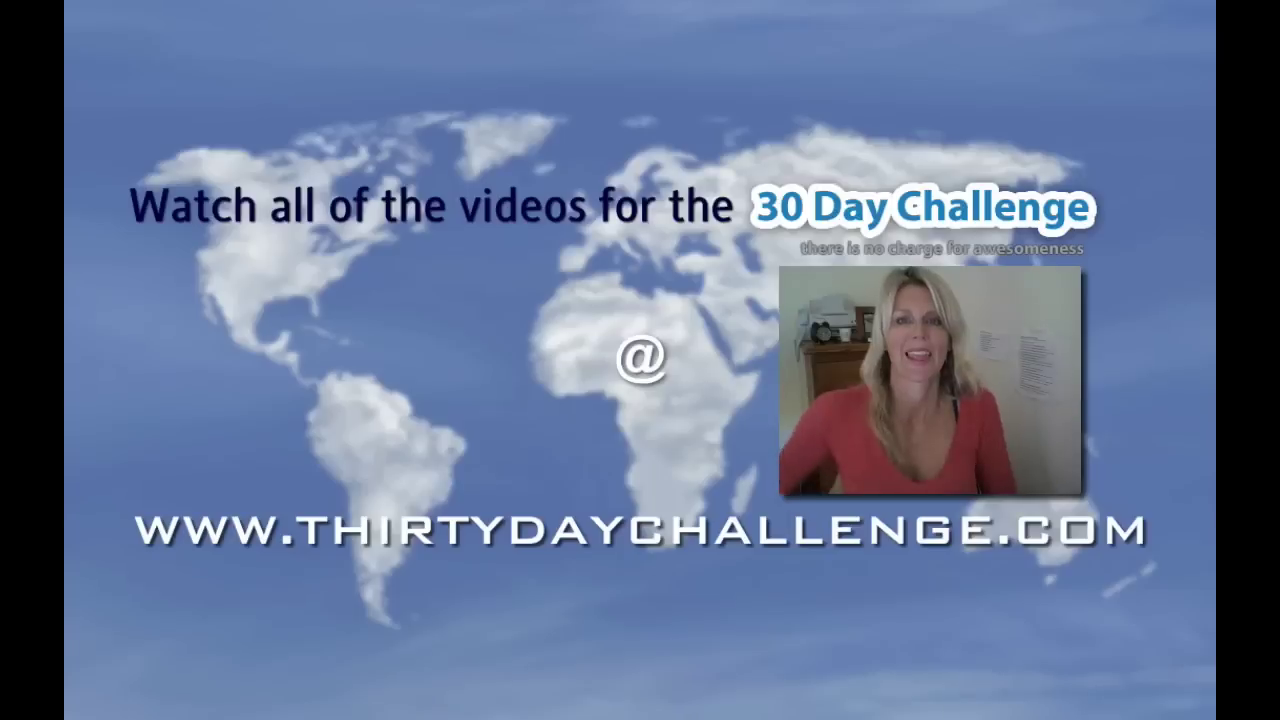